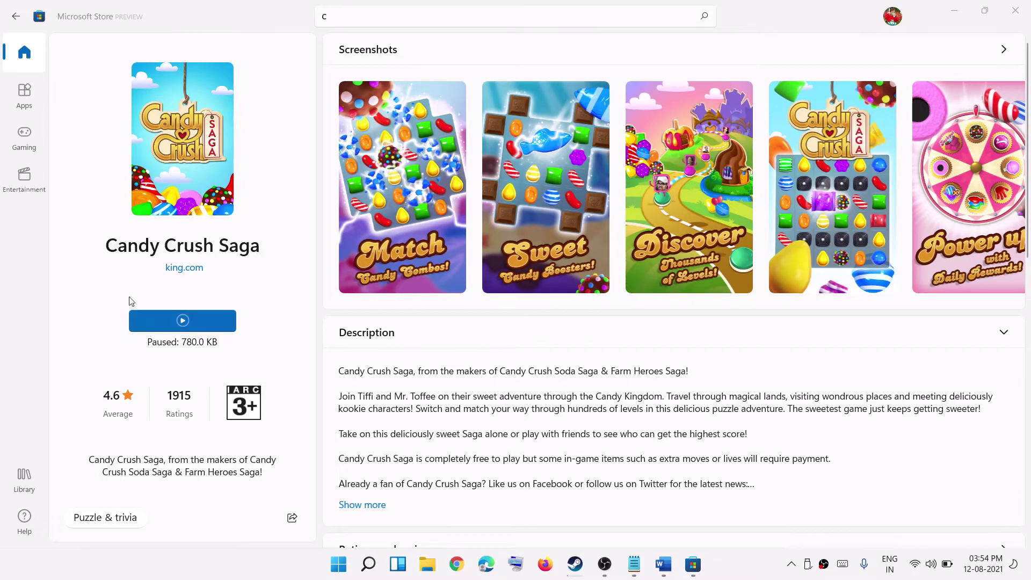
Step: Highlight the 'Sign out and sign in' step in the Word guide, then return to the Store
click(664, 564)
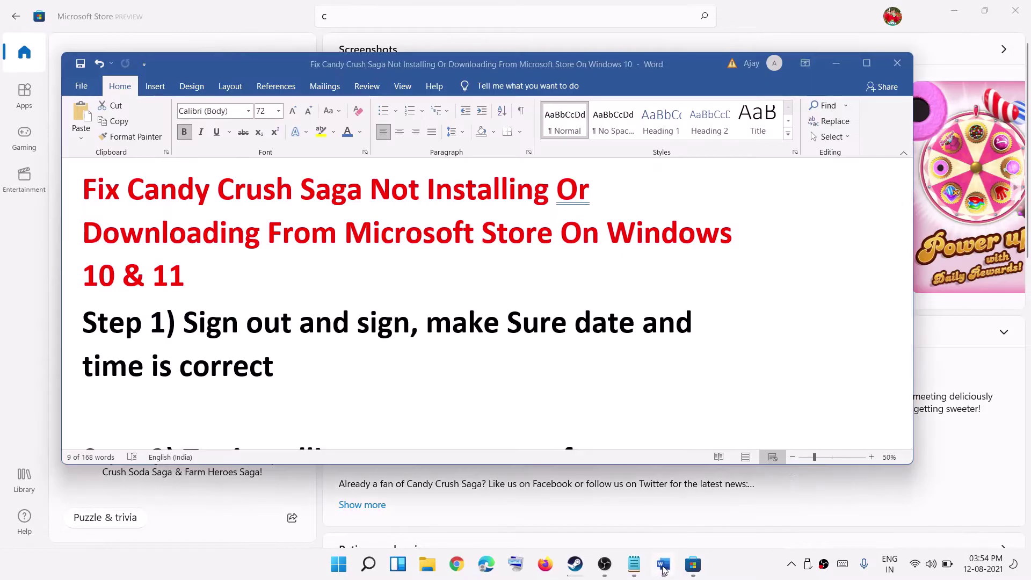
drag(198, 327, 411, 327)
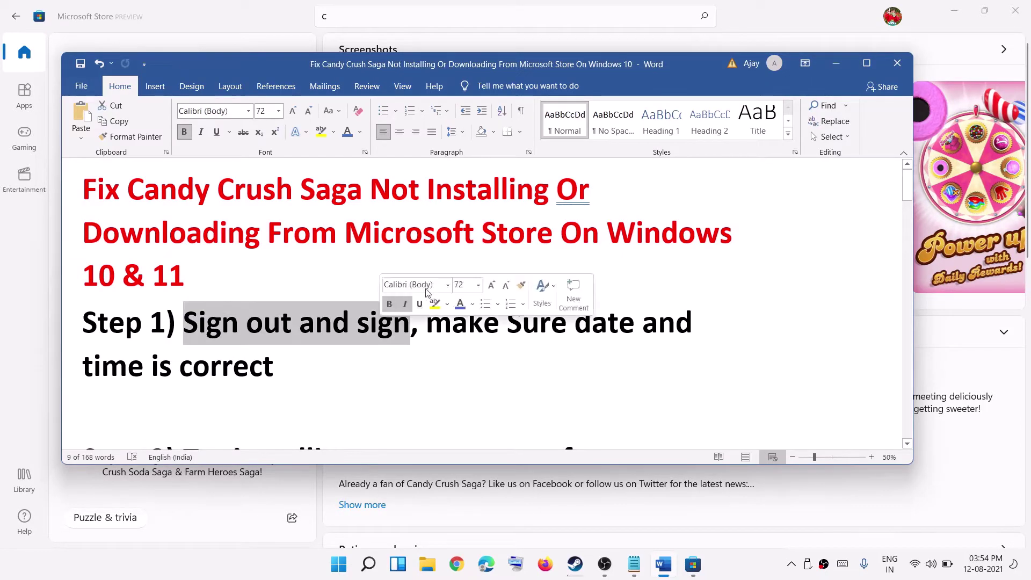
click(836, 64)
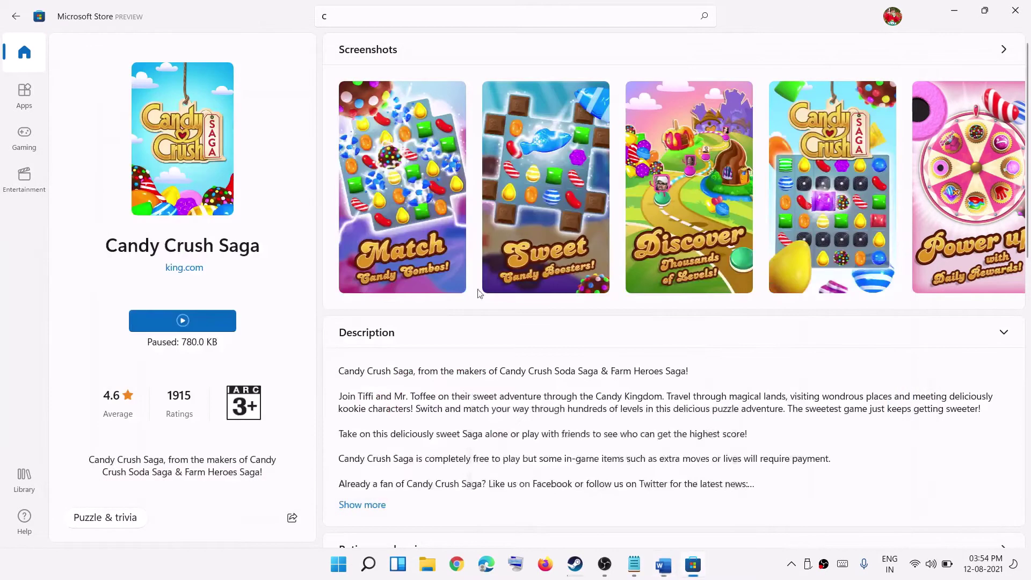
Step: Sign out of the Store account, sign back in and submit the account password
click(893, 16)
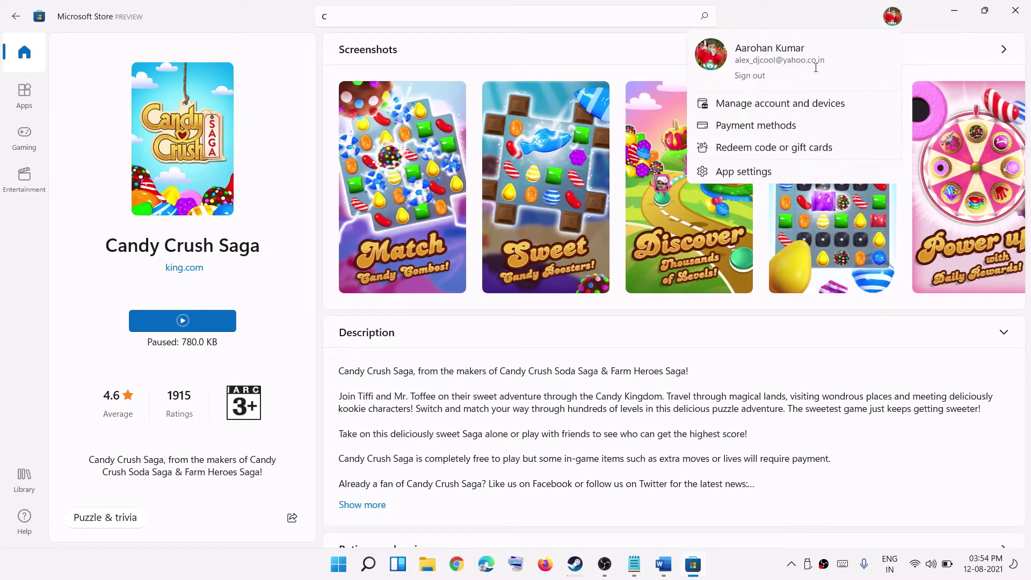
click(750, 75)
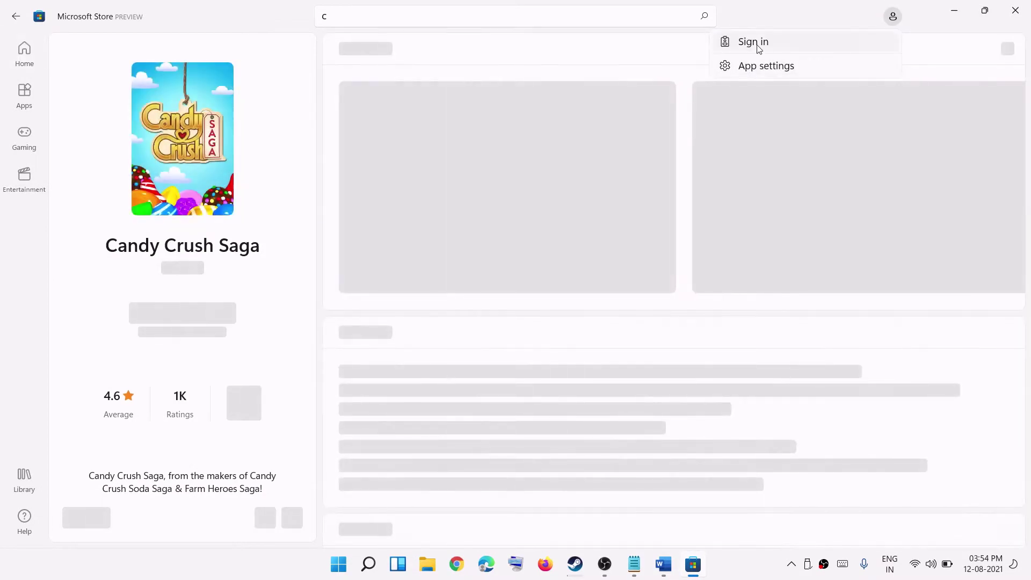
click(736, 42)
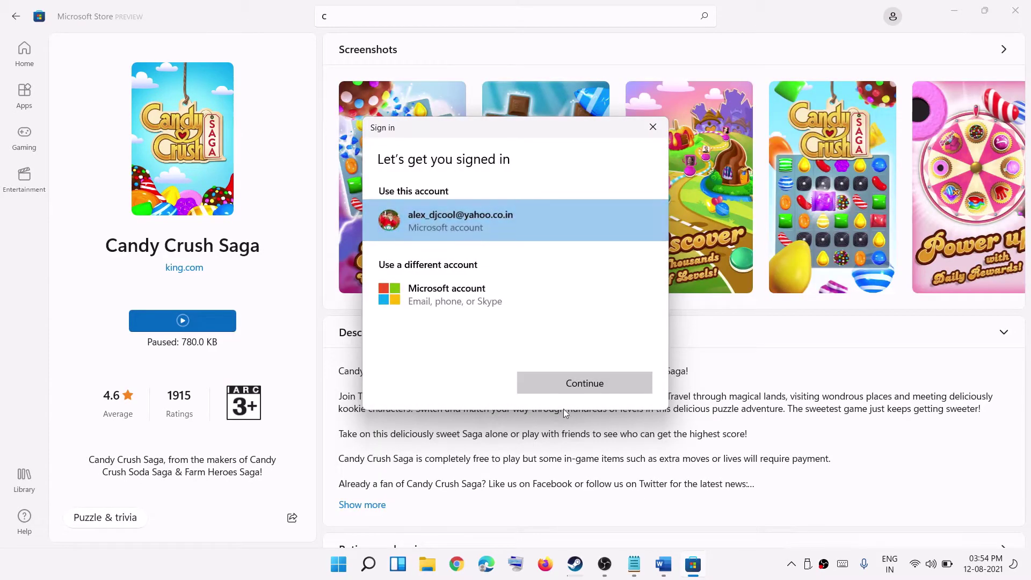
click(586, 383)
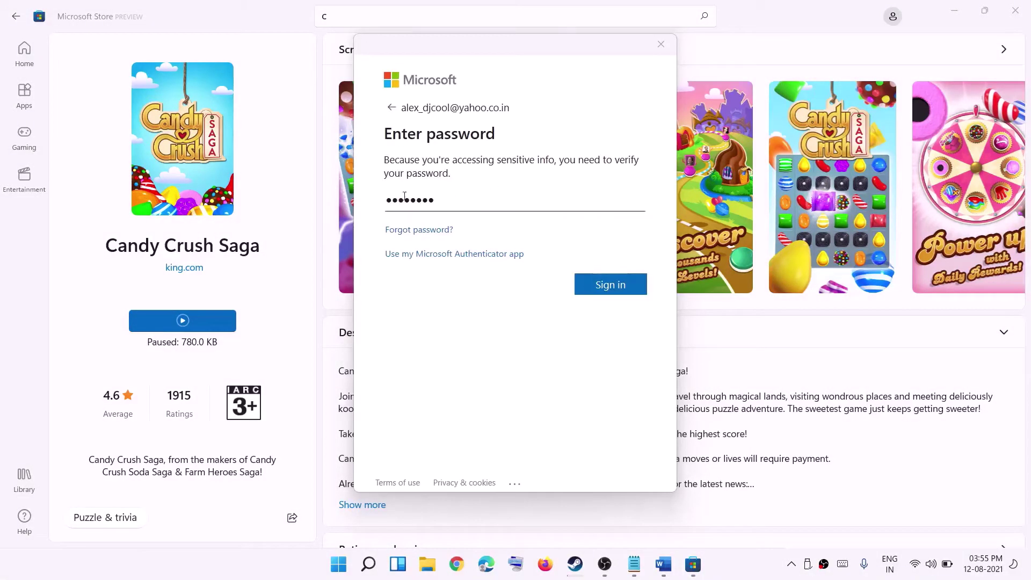
click(607, 284)
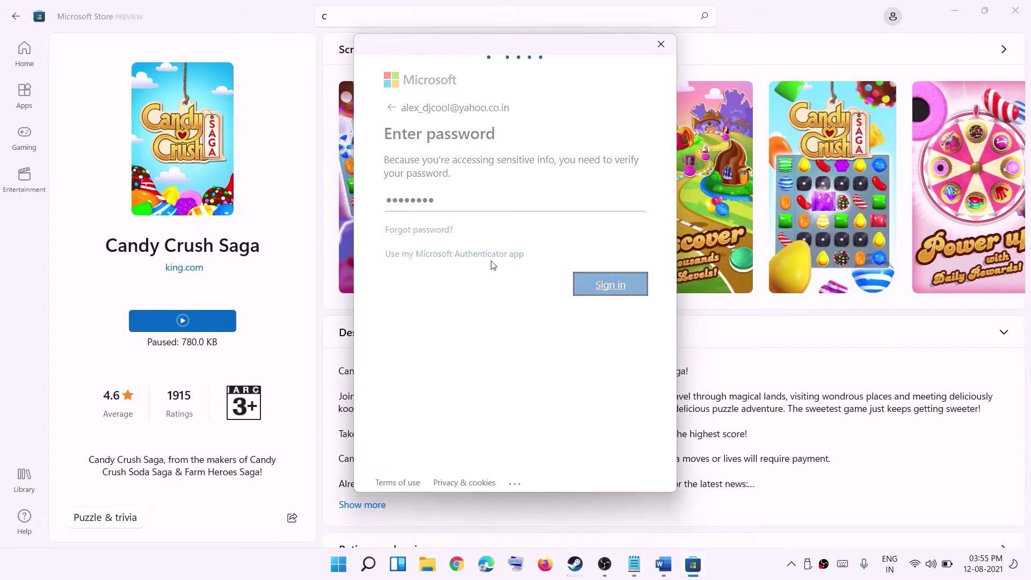
click(666, 570)
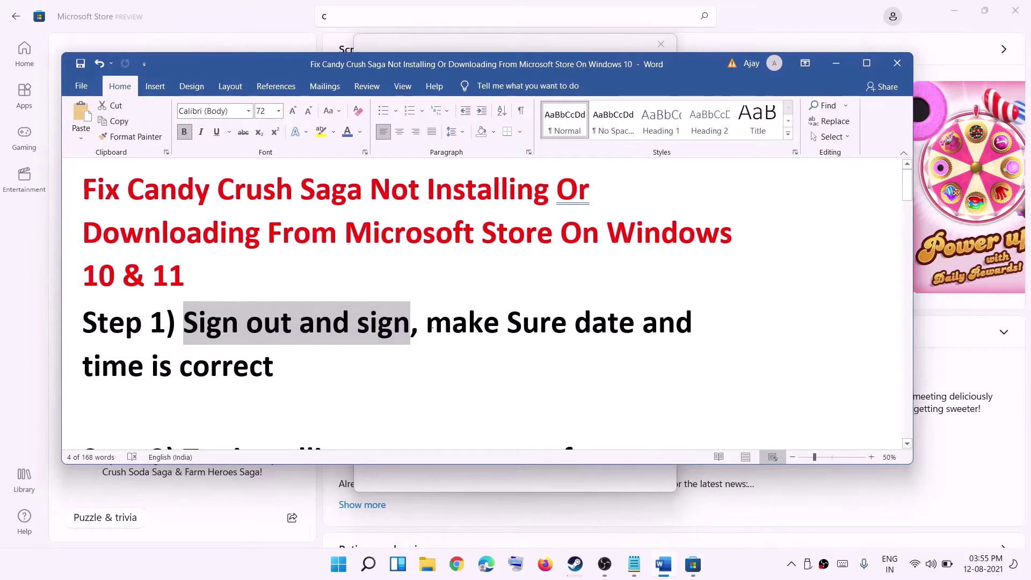
Step: Highlight 'make Sure date and time is correct' and bring up the taskbar clock's date and time options
drag(427, 322, 640, 325)
drag(533, 331, 275, 364)
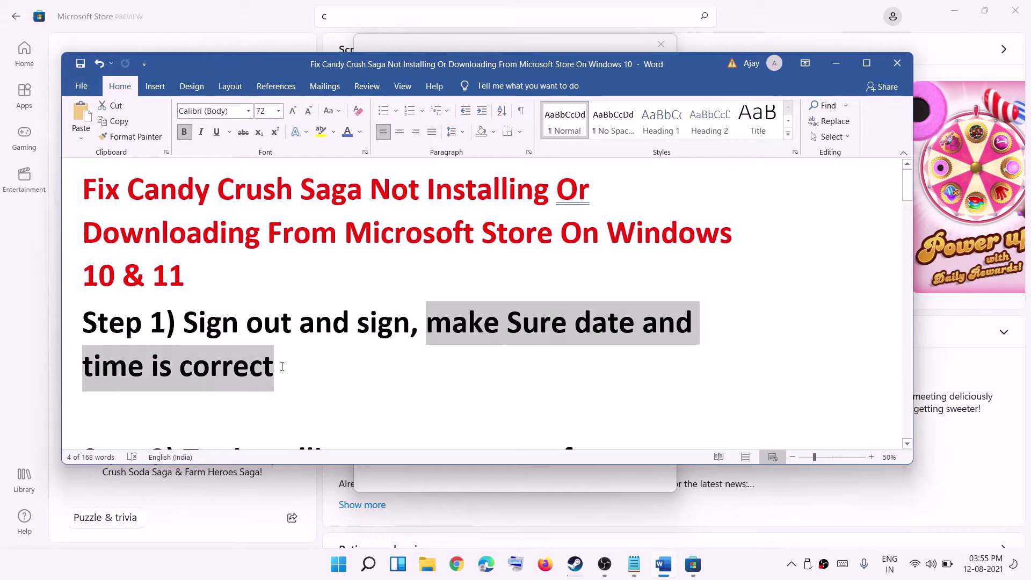
right_click(977, 574)
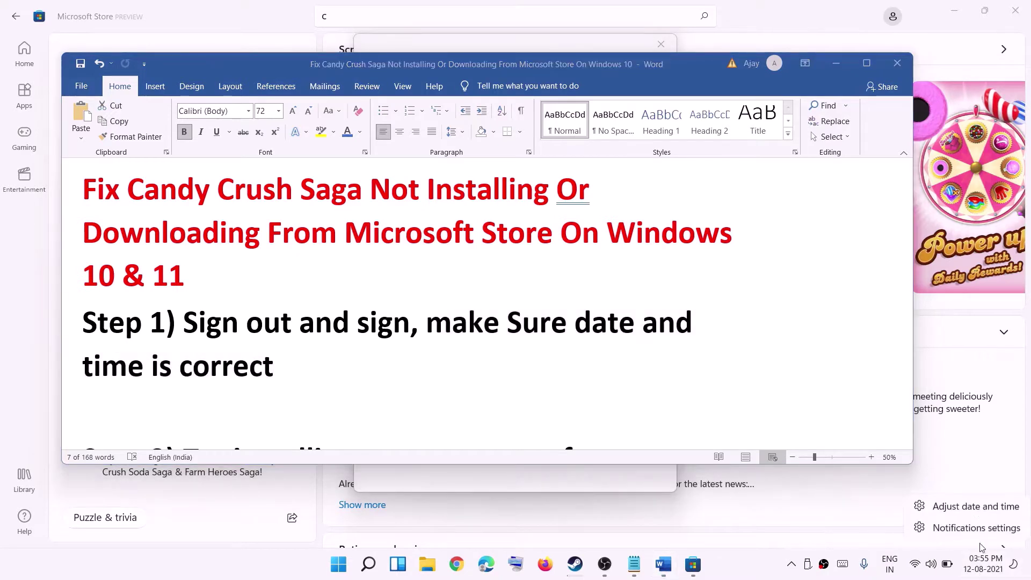
Step: In Date & time settings, keep the time zone at (UTC+05:30) Chennai, Kolkata, Mumbai, New Delhi
click(956, 505)
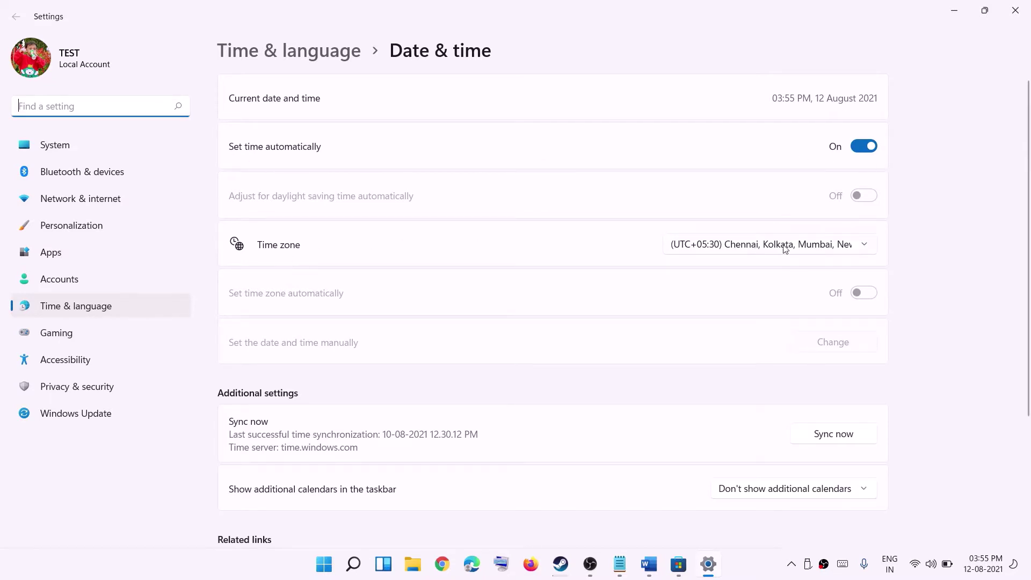
click(816, 250)
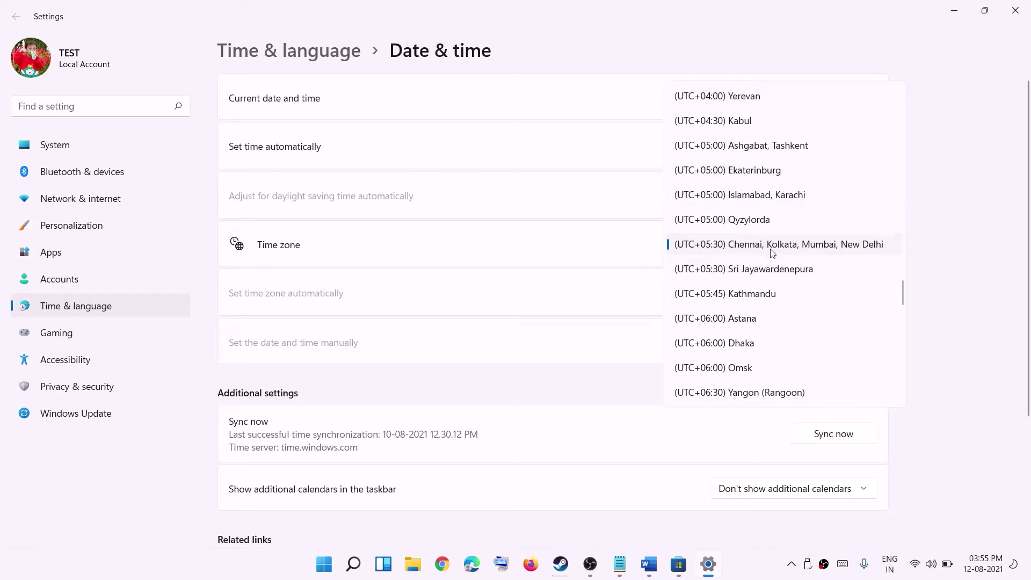
click(772, 250)
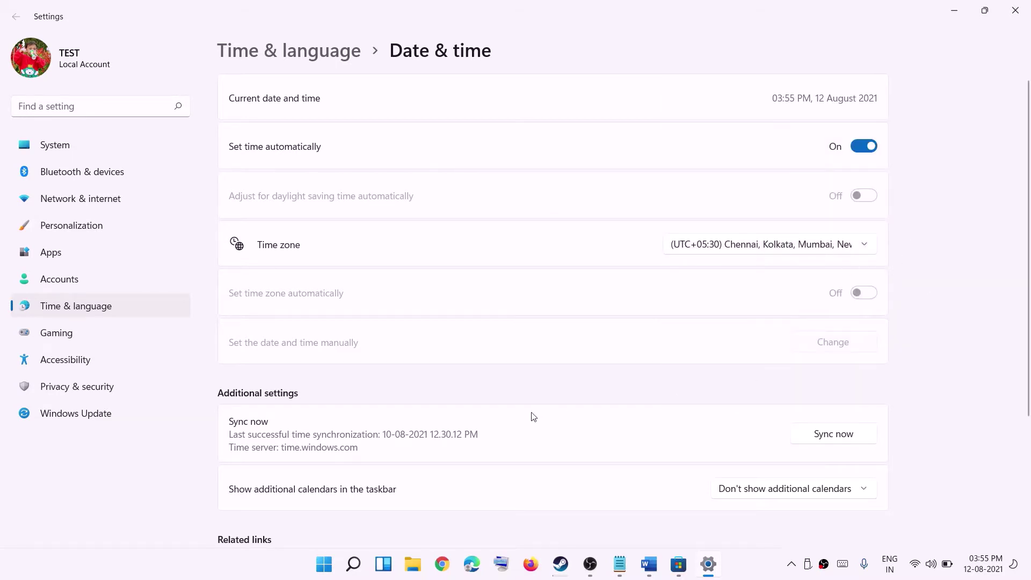
scroll(535, 416, down, 3)
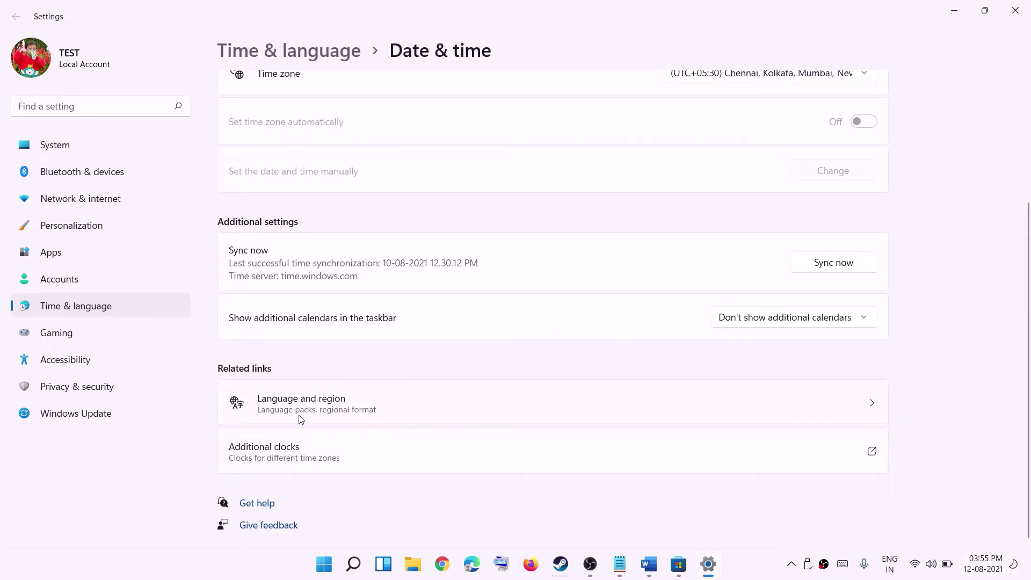
click(304, 455)
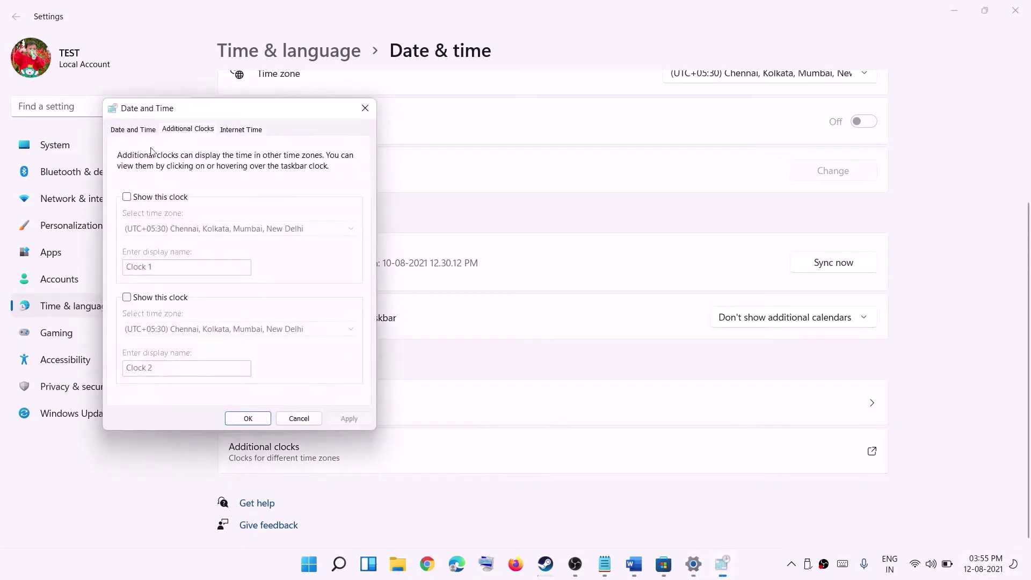
click(133, 129)
click(311, 242)
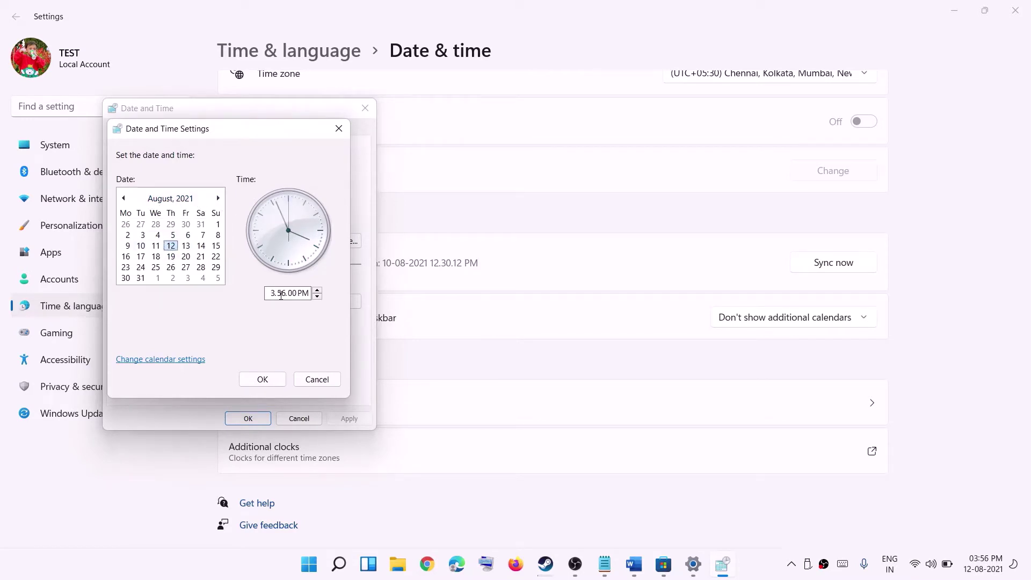
click(316, 379)
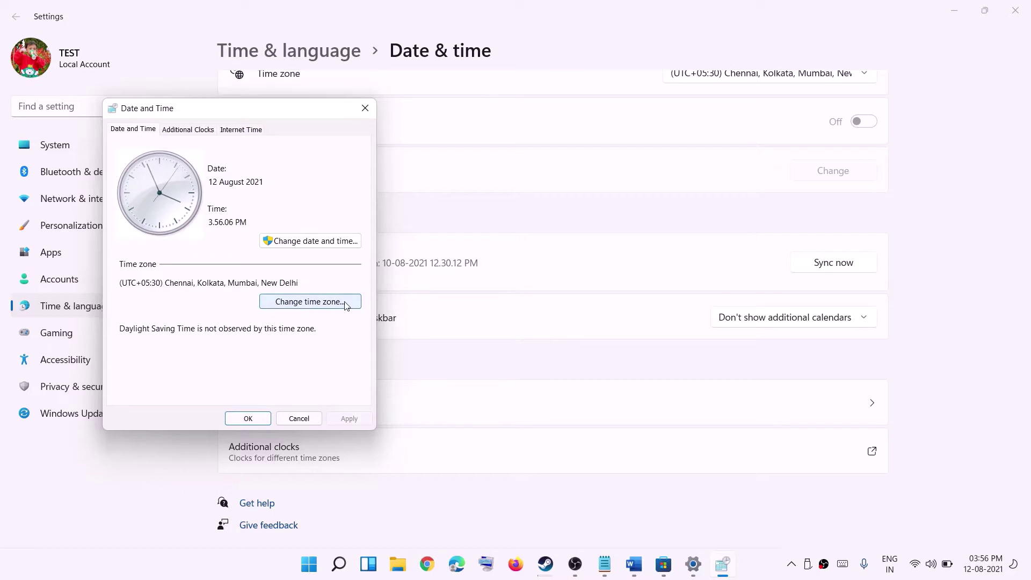
click(309, 302)
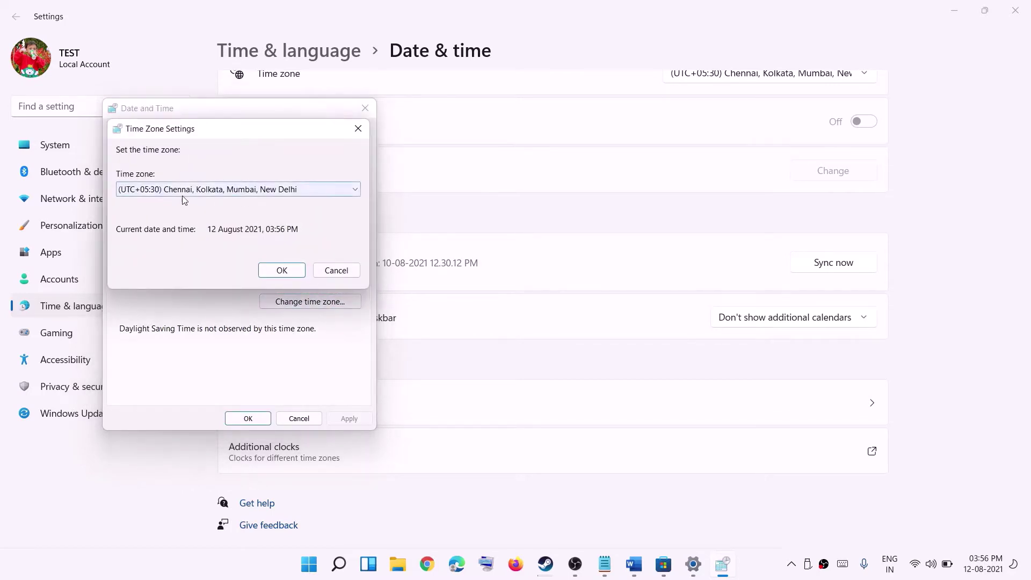
click(282, 270)
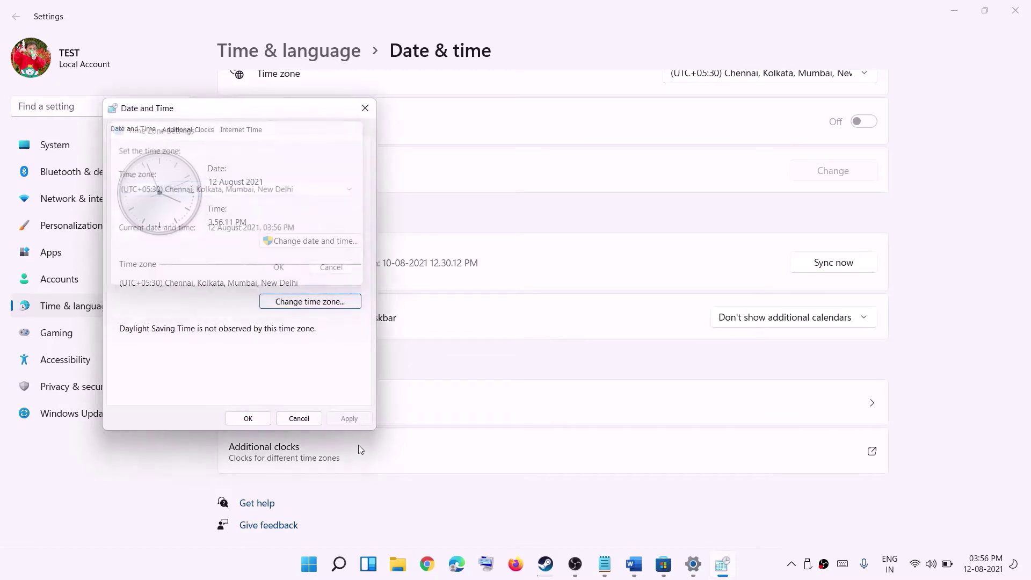
click(248, 419)
mouse_move(679, 574)
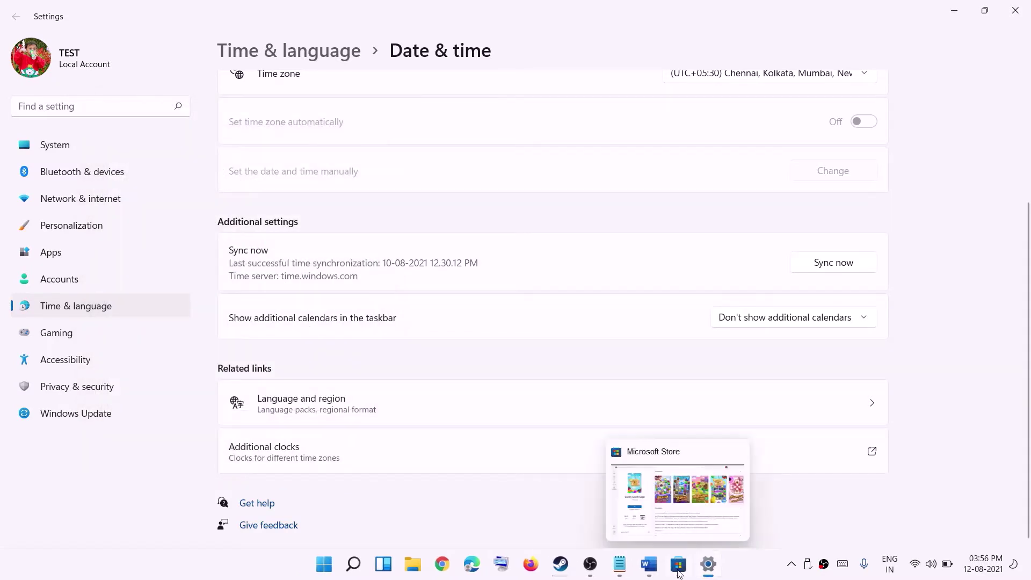
Step: Highlight Step 2, about installing from the library, in the Word guide
click(649, 564)
scroll(228, 354, down, 1)
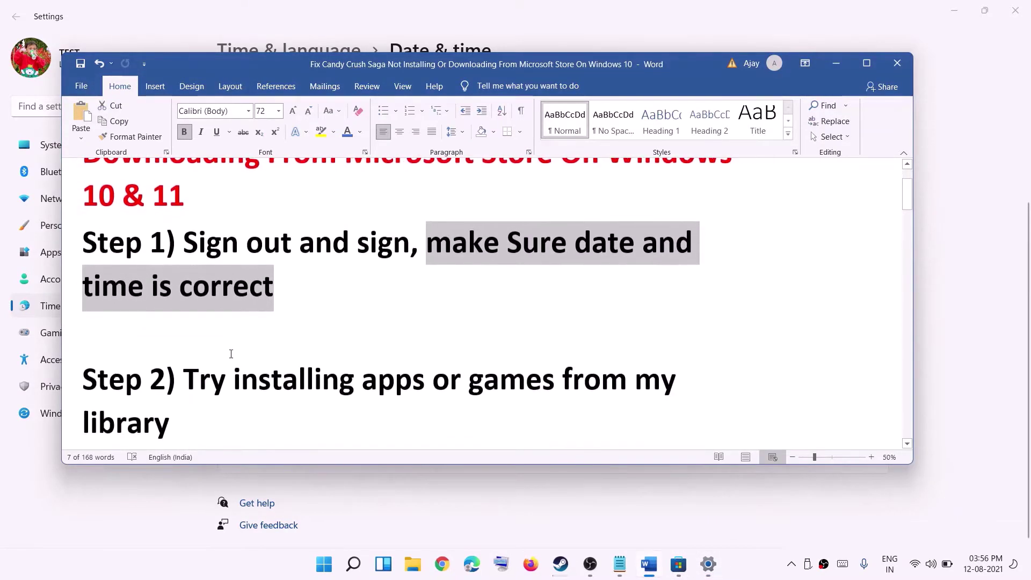
double_click(284, 389)
key(ctrl+shift+Right)
key(ctrl+shift+Right)
key(ctrl+shift+Right)
key(ctrl+shift+Right)
scroll(284, 390, down, 1)
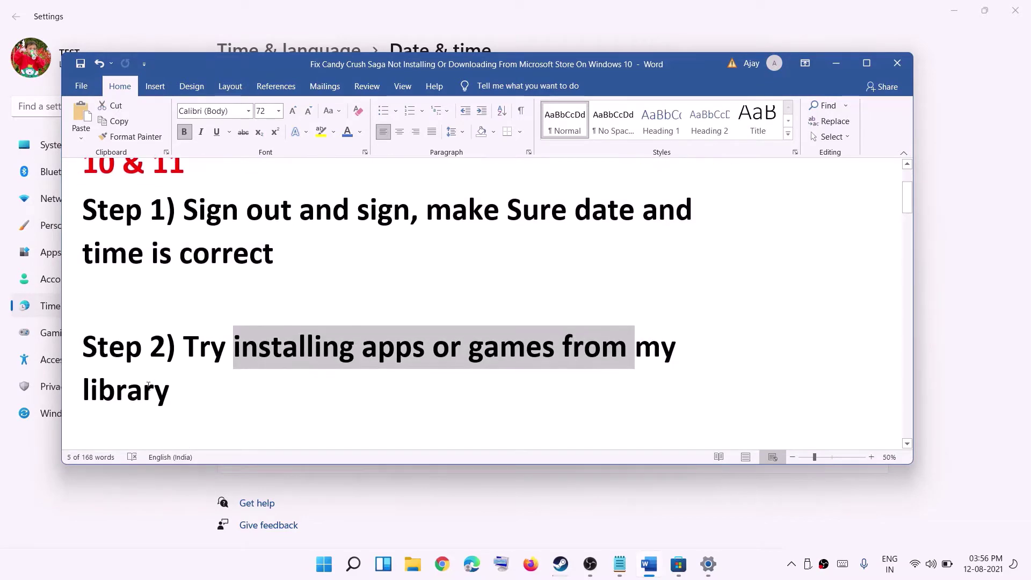
Step: Check the Store Library, where Candy Crush Saga waits in the download queue, then minimize the Store
click(678, 564)
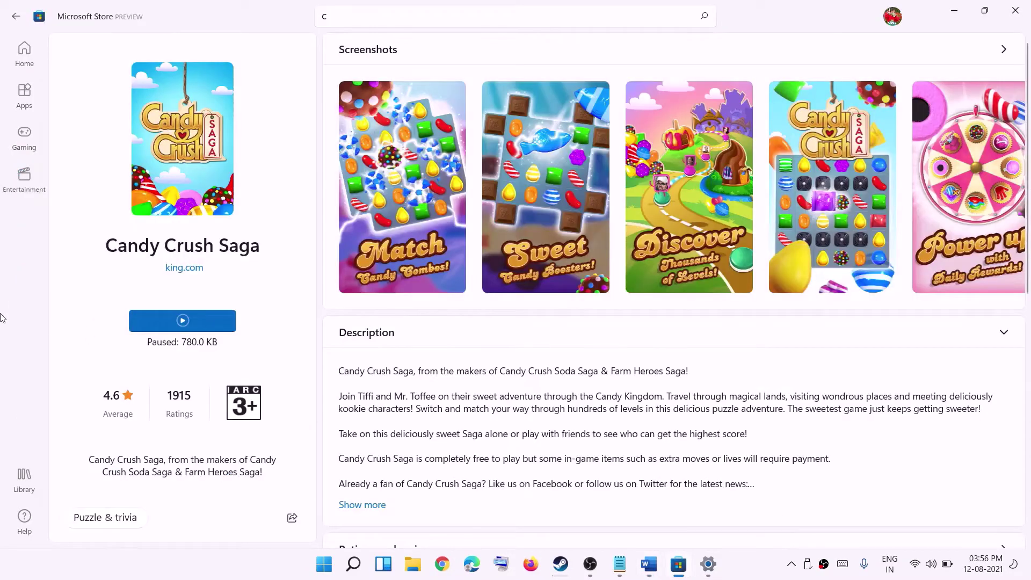
click(24, 484)
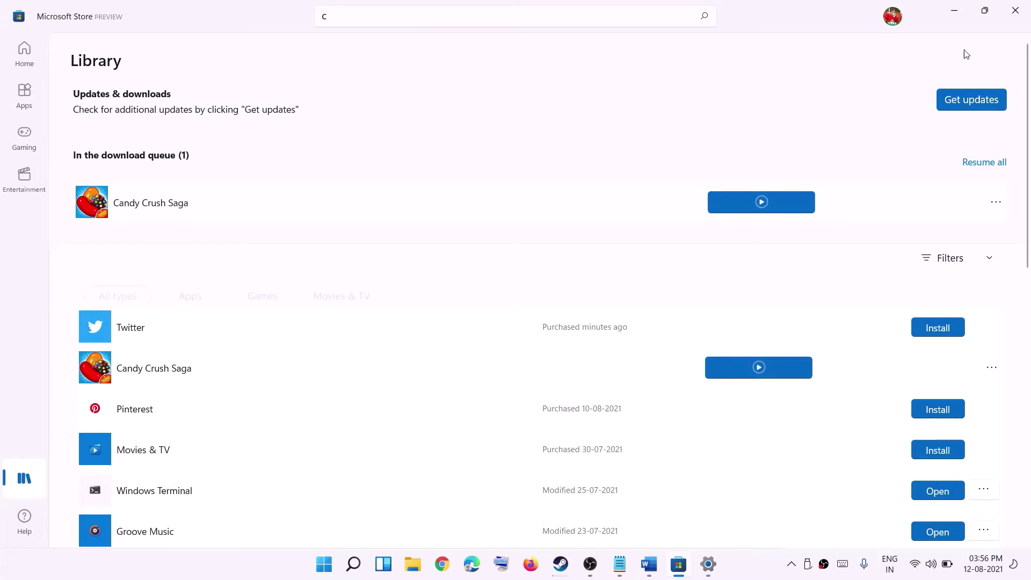
click(954, 11)
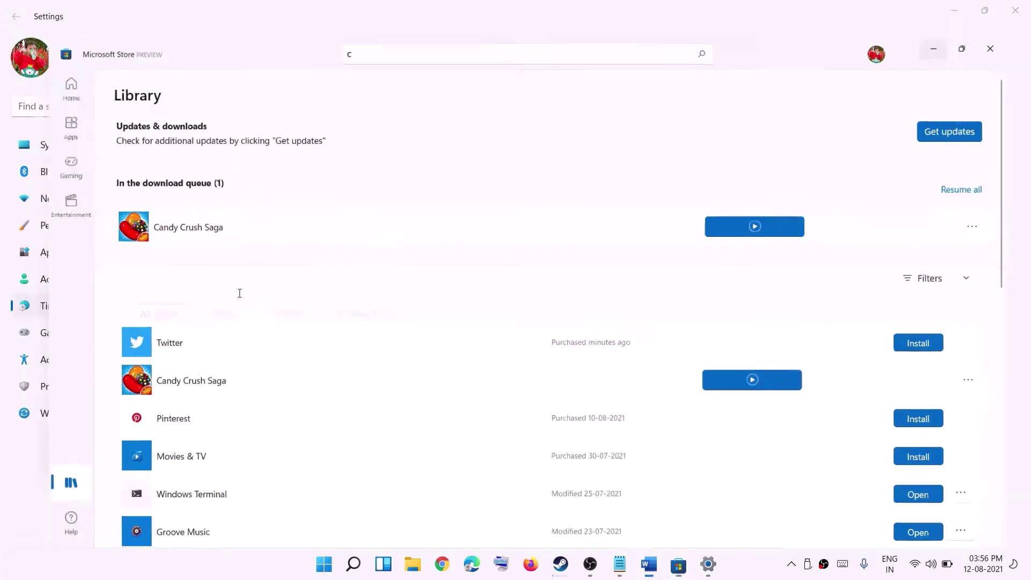
Step: Highlight Step 3, 'Run Windows Store Troubleshooter', in the Word guide
key(alt+Tab)
scroll(278, 355, down, 2)
scroll(278, 355, down, 2)
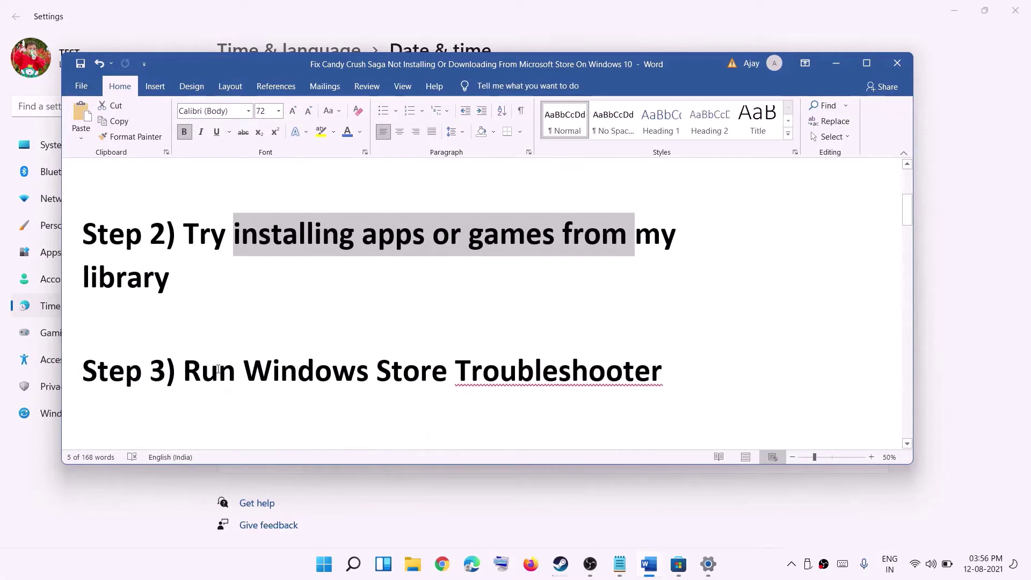
drag(183, 370, 553, 374)
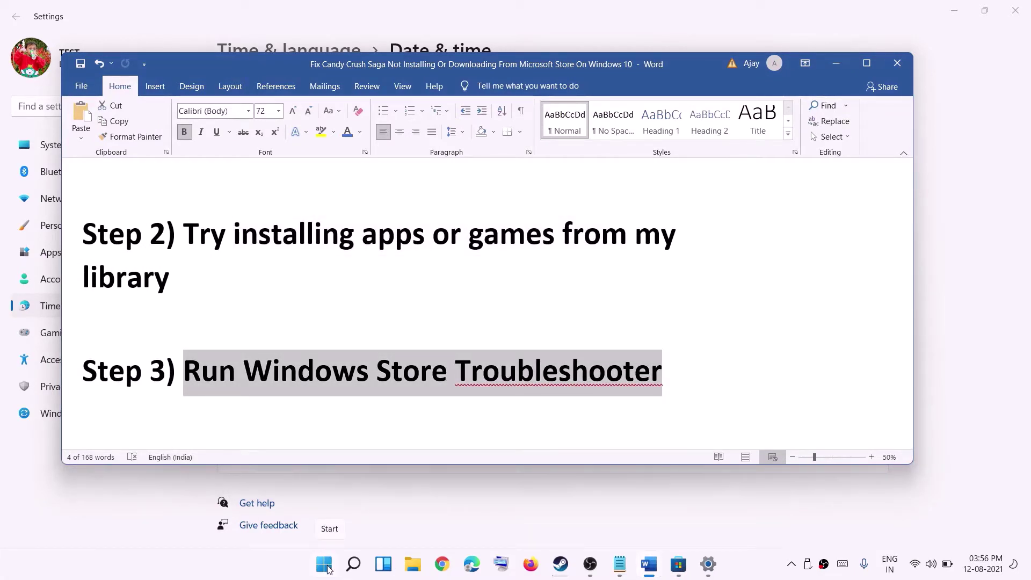
Step: Bring the Windows Settings Date & time window back to the front
click(326, 565)
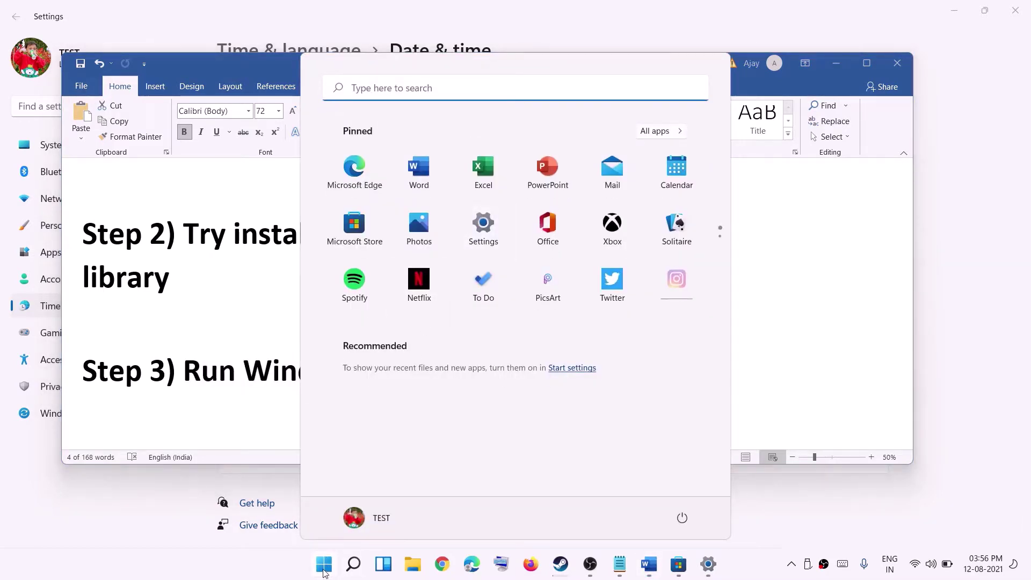
right_click(323, 564)
click(290, 426)
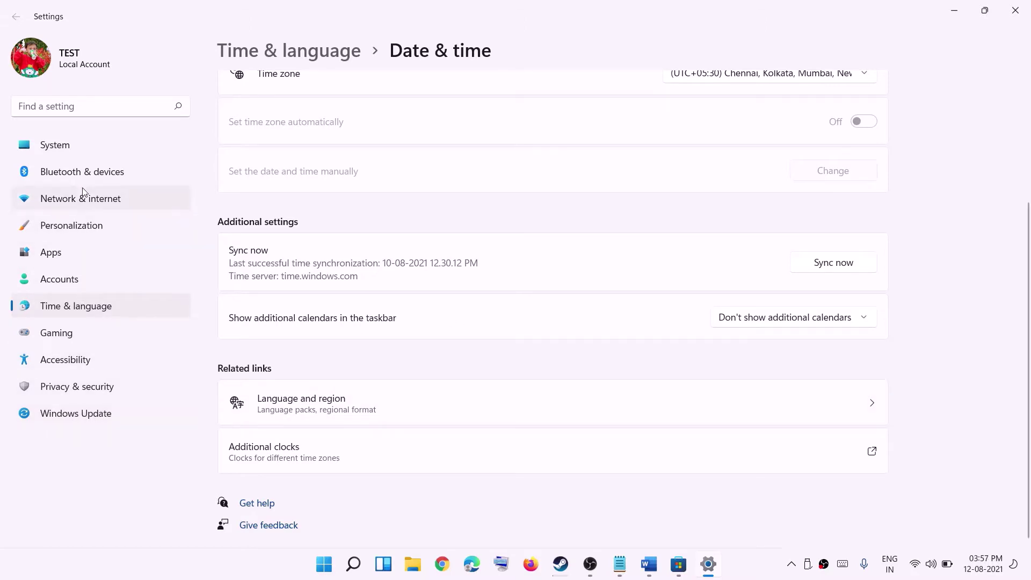
Step: Go to System > Troubleshoot > Other troubleshooters down to Windows Store Apps, then show guide Step 4
click(67, 149)
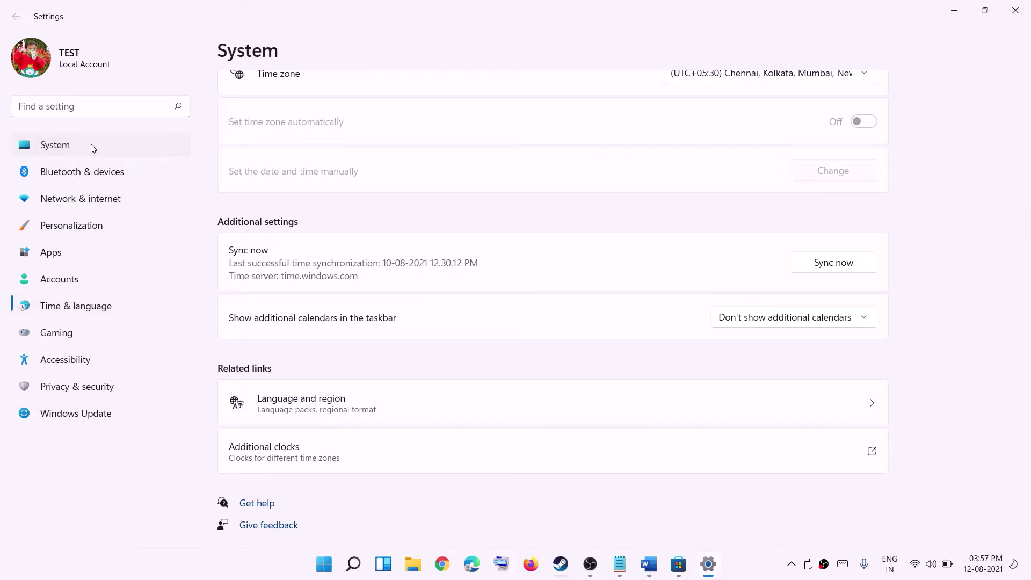
scroll(447, 378, down, 5)
scroll(406, 388, down, 1)
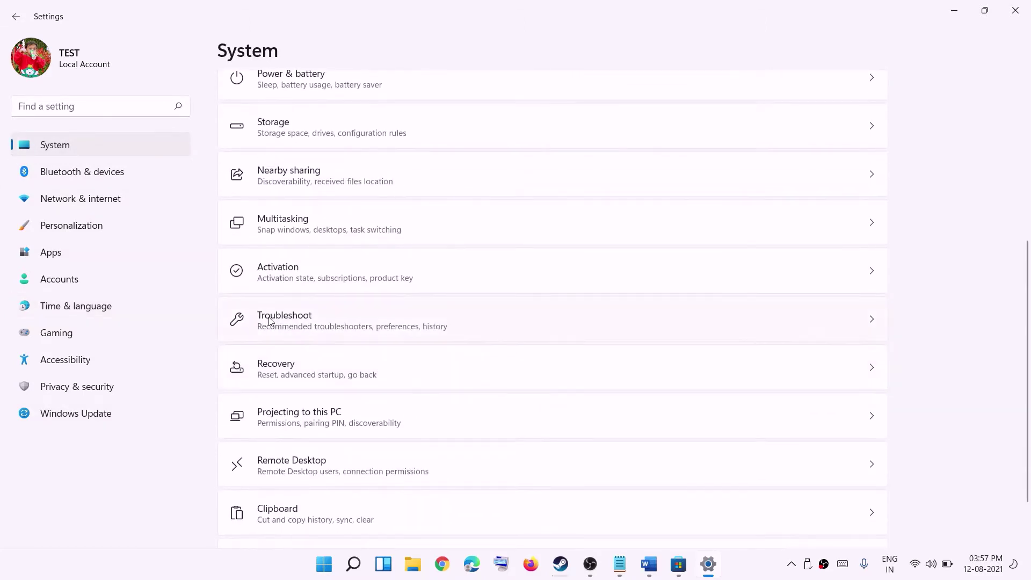
click(301, 320)
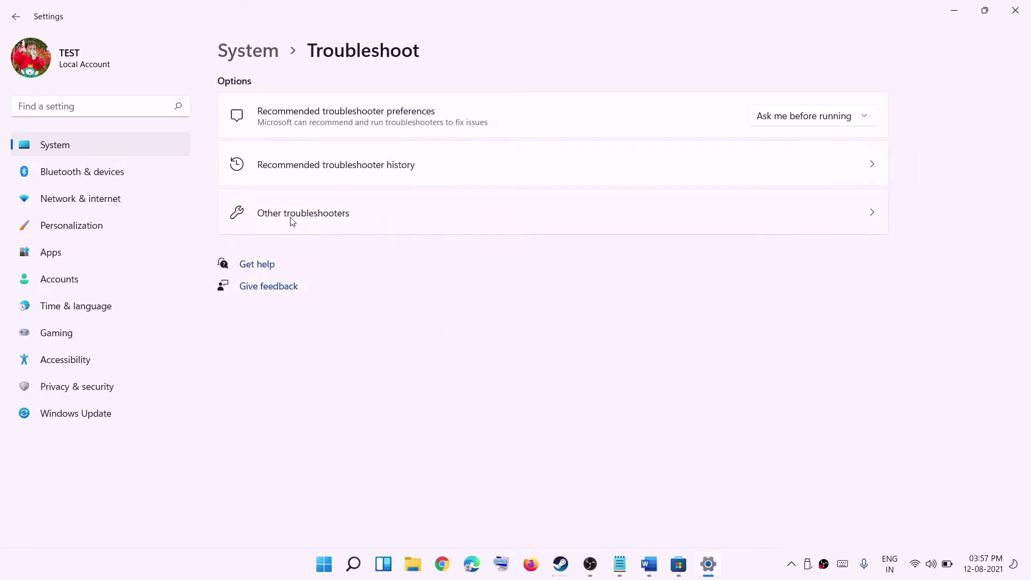
click(325, 220)
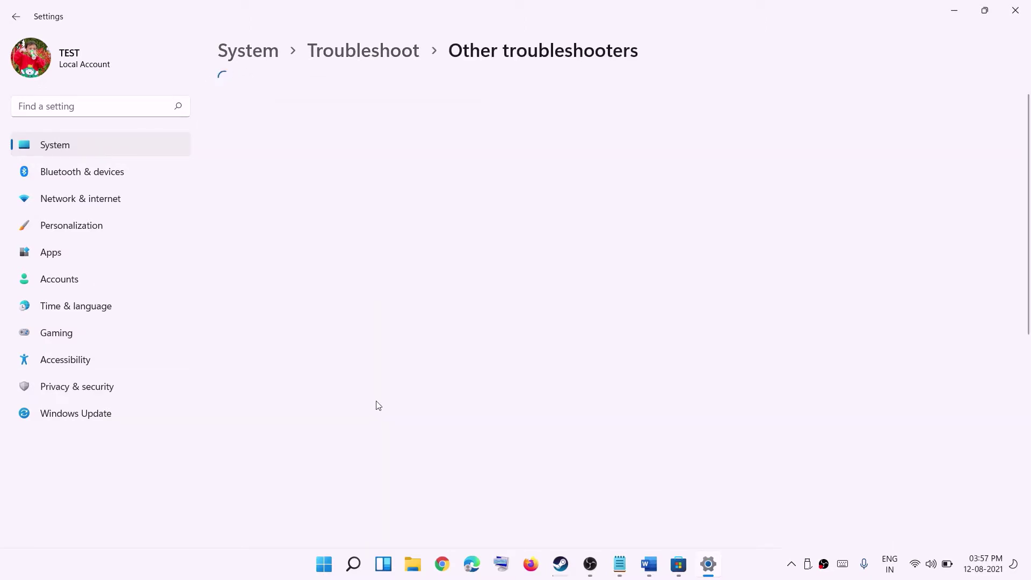
scroll(390, 367, down, 10)
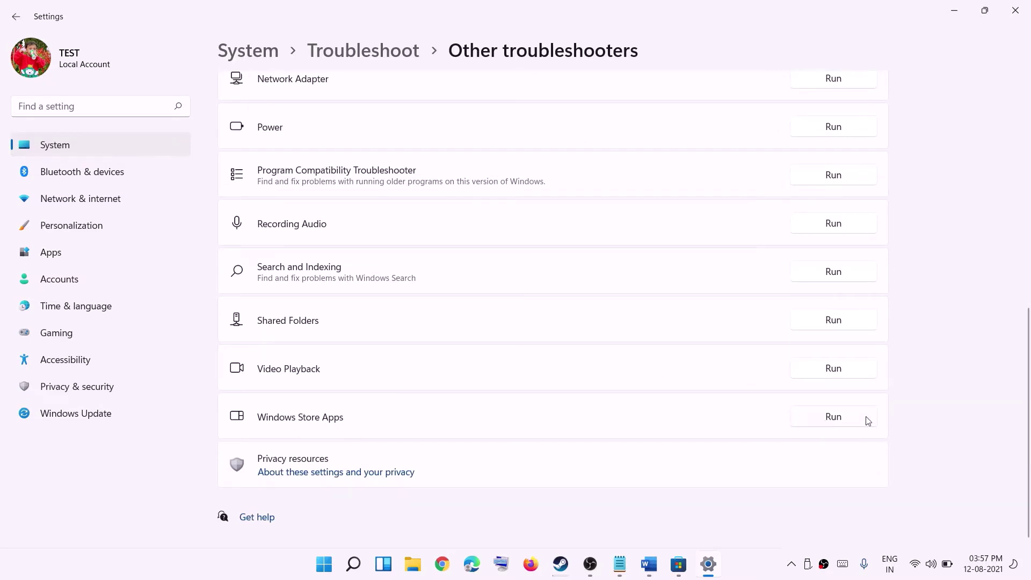
click(945, 10)
scroll(425, 376, down, 3)
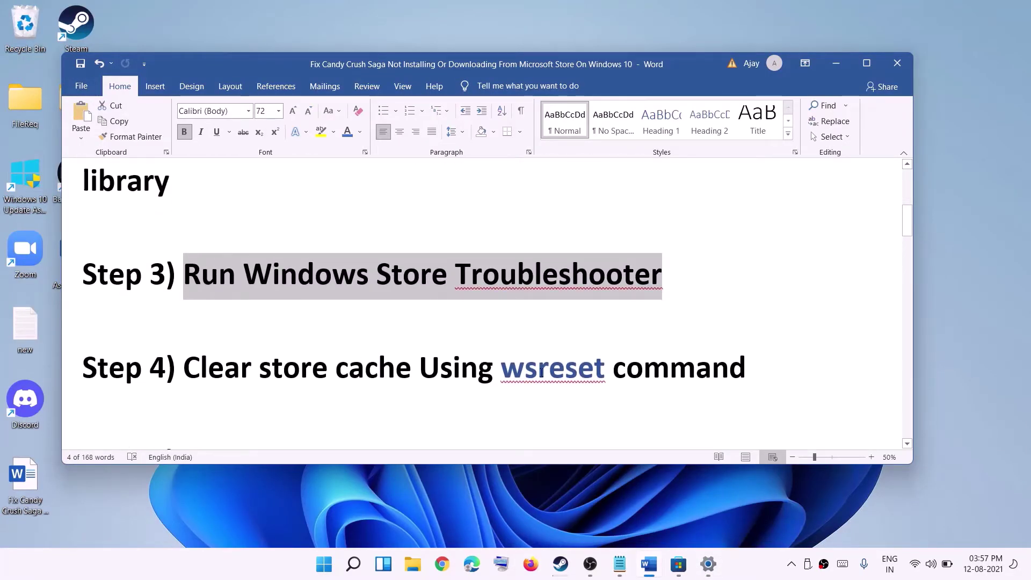
Step: Copy the wsreset command from Step 4 and paste it into Windows Search
double_click(587, 371)
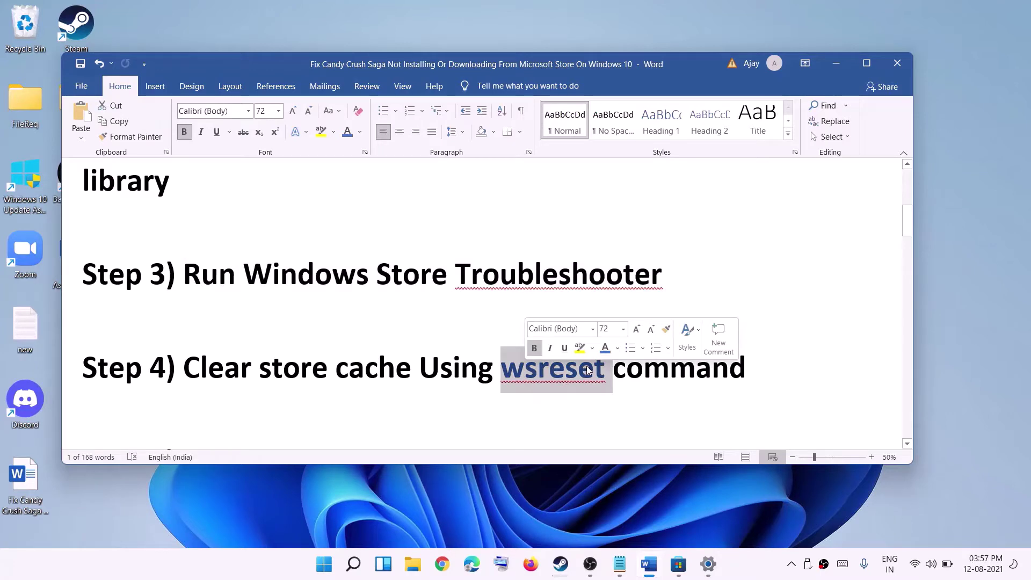
key(ctrl+c)
click(325, 561)
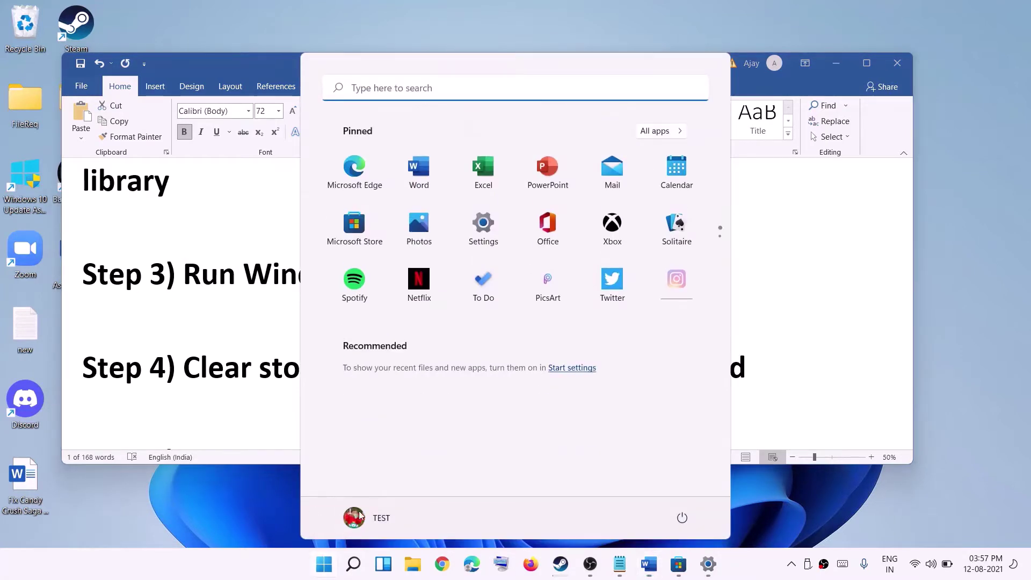
click(327, 568)
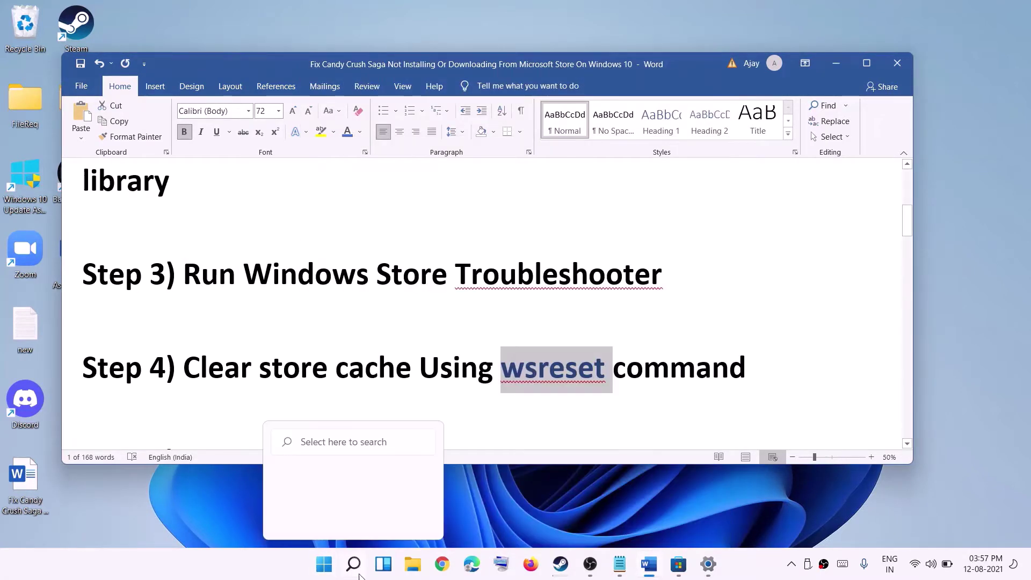
click(361, 565)
key(ctrl+v)
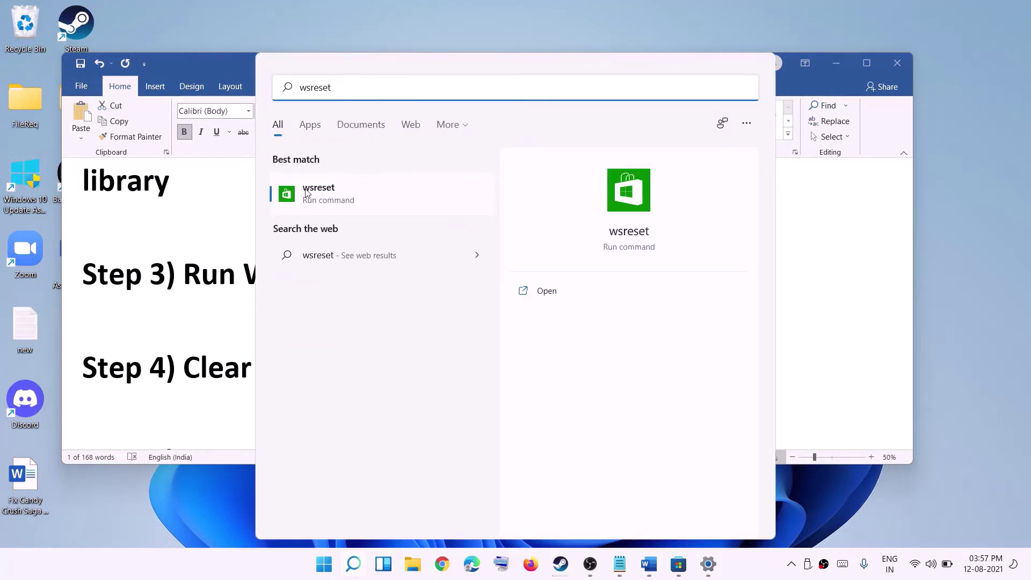
Step: Run wsreset to clear the Store cache, then return to the Word guide
click(324, 193)
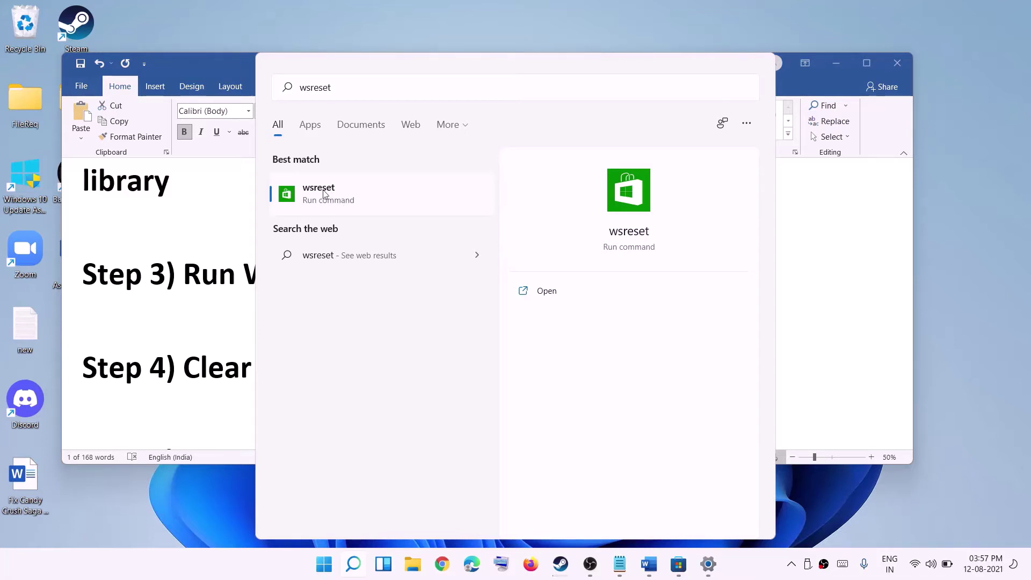
click(340, 193)
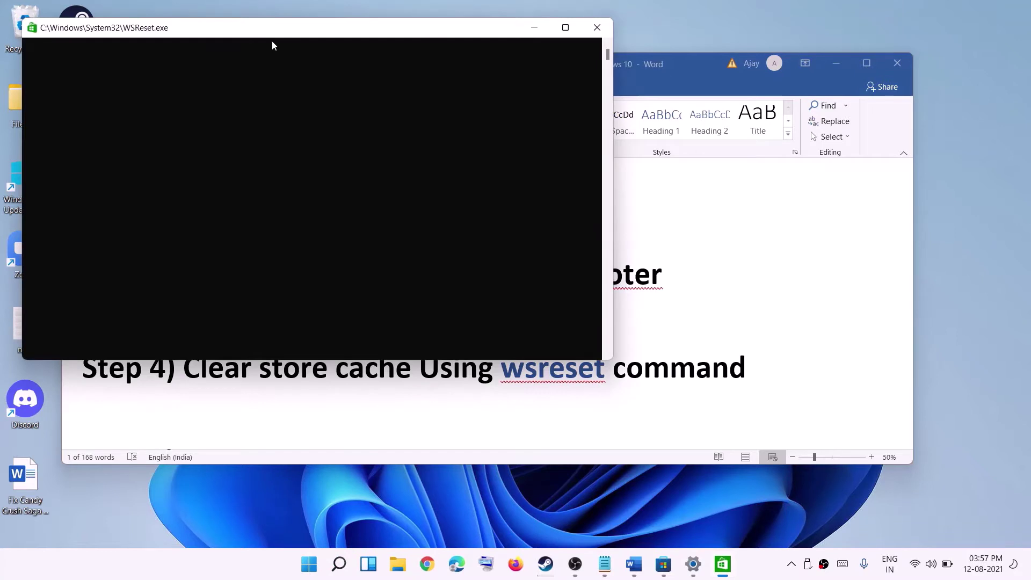
drag(271, 36, 498, 133)
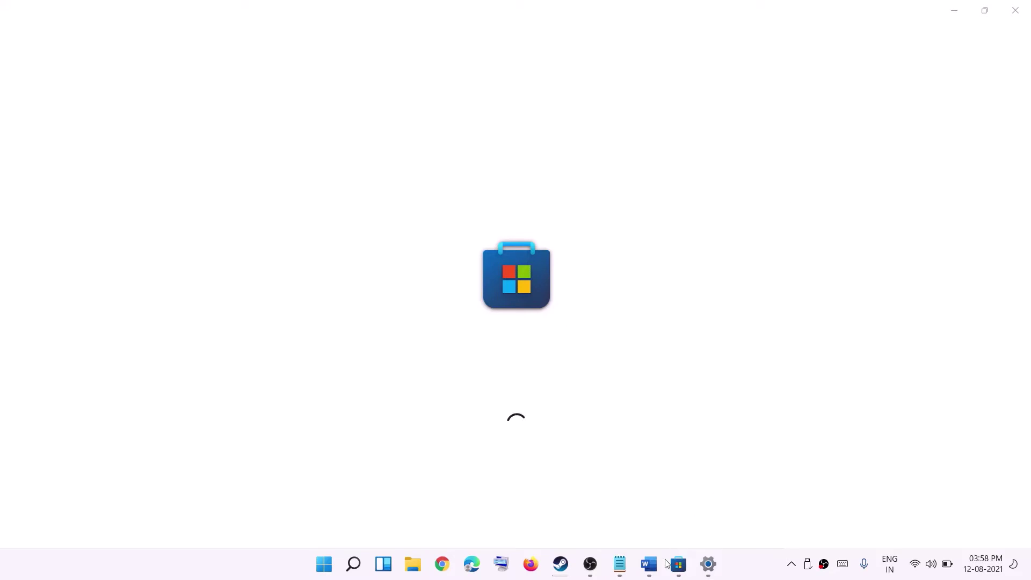
click(649, 564)
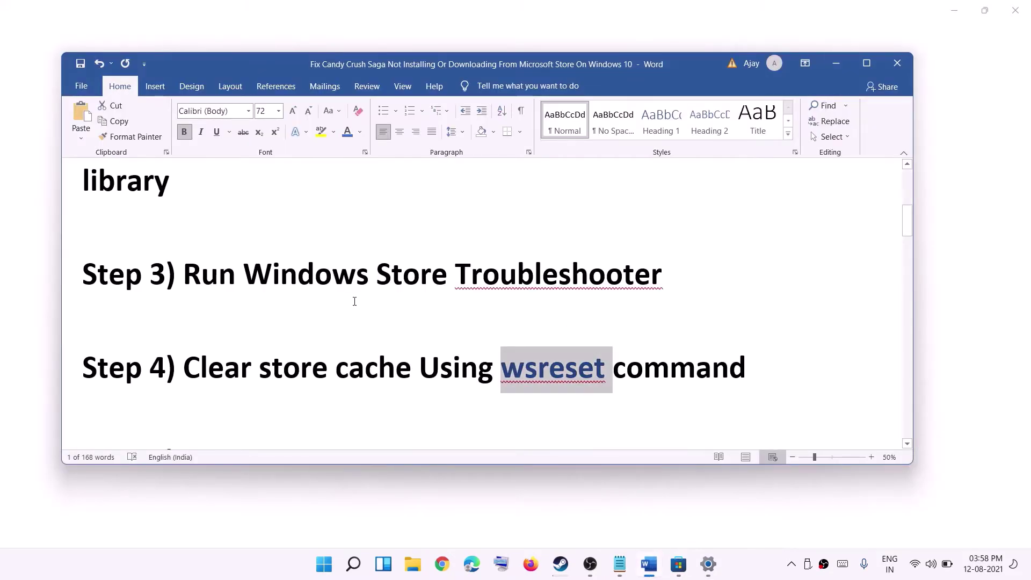
Step: Mark Step 5 'Update Windows 11 or 10' and check Windows Update, where KB890830 is pending
scroll(355, 299, down, 3)
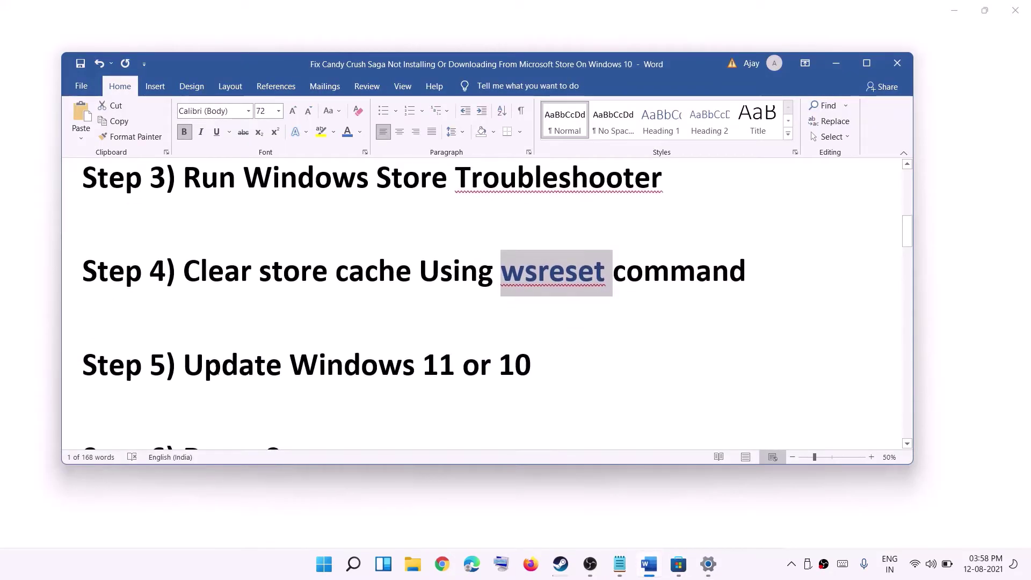
drag(186, 367, 514, 370)
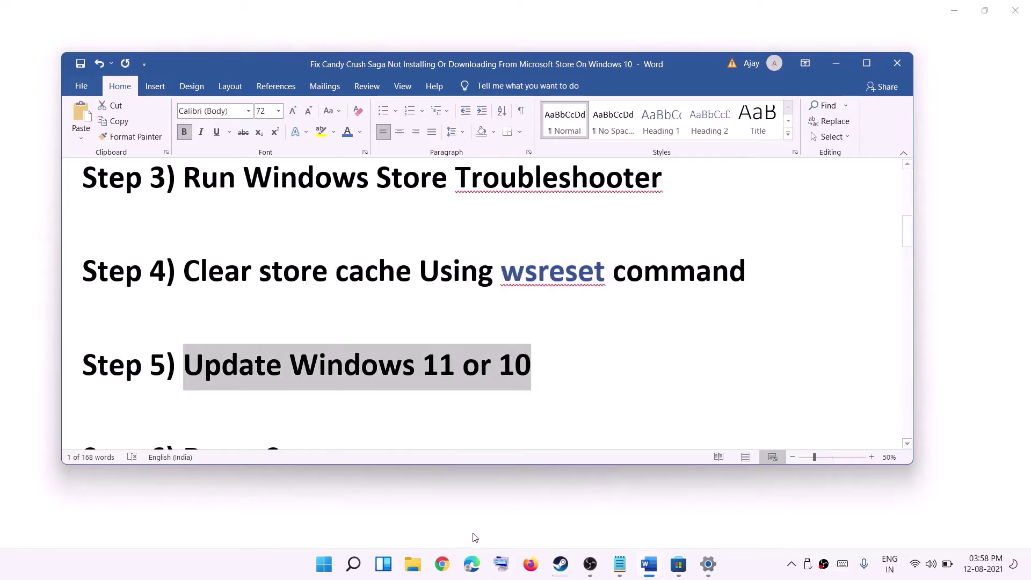
click(322, 565)
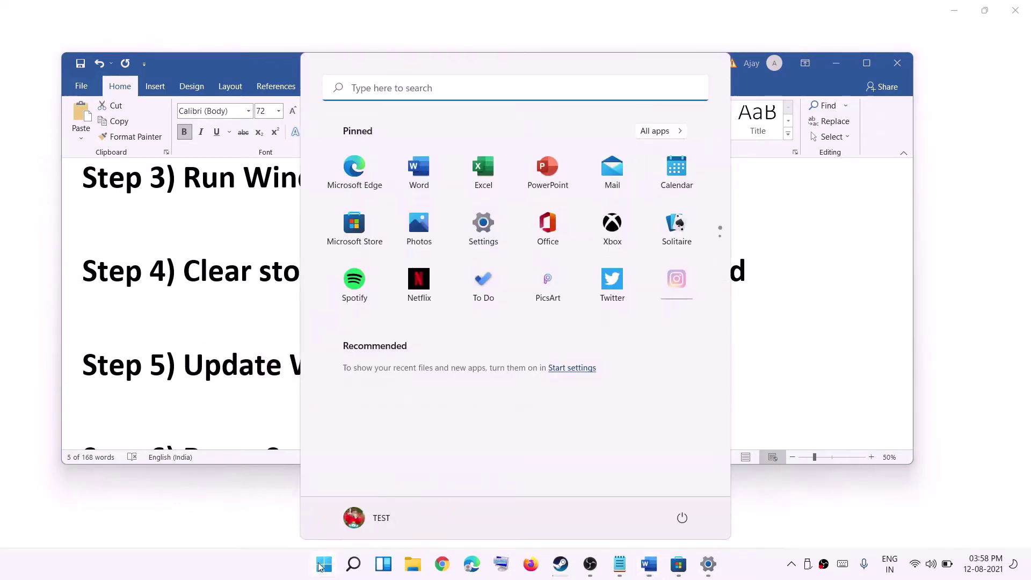
click(482, 236)
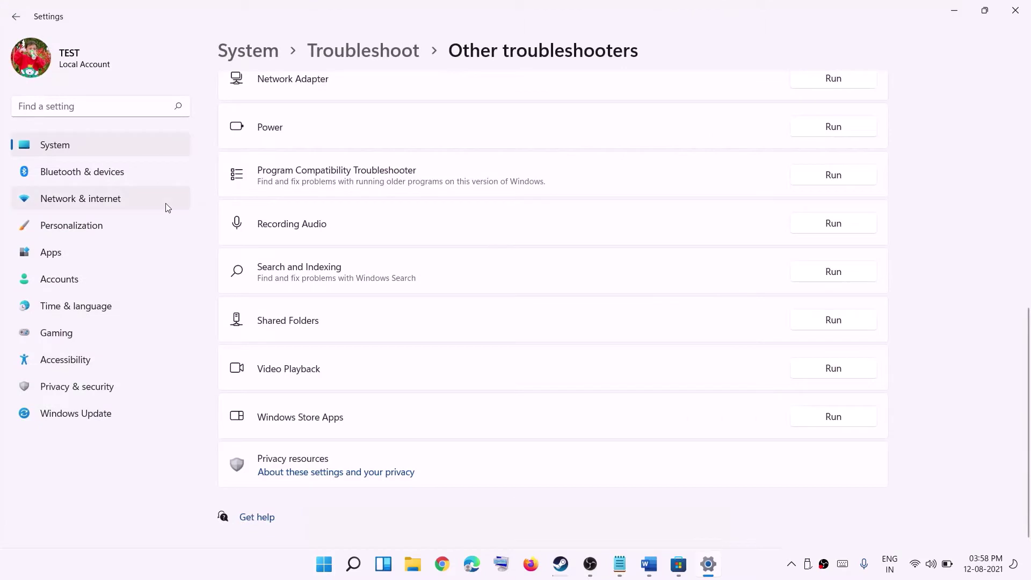
click(95, 413)
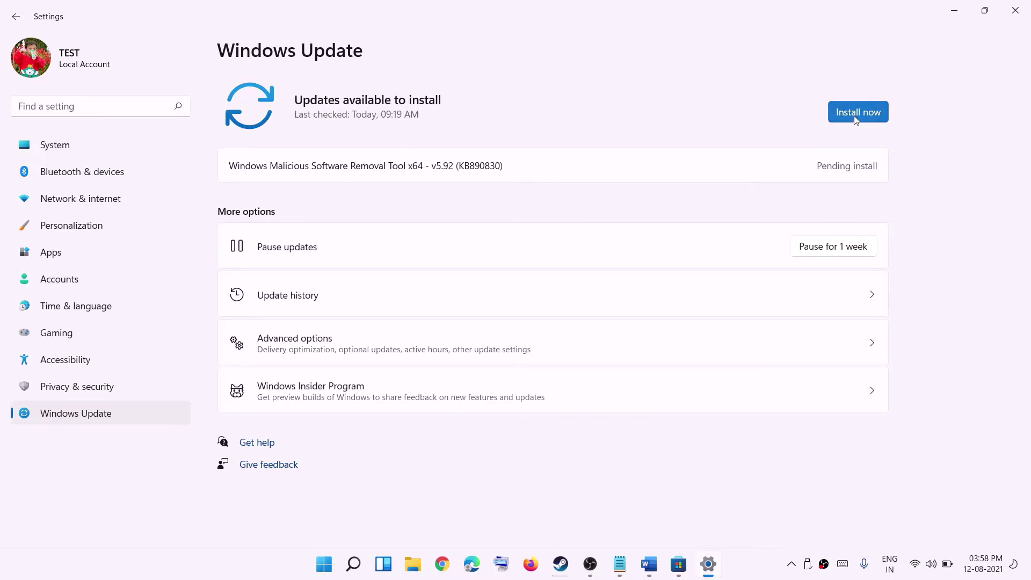
click(954, 14)
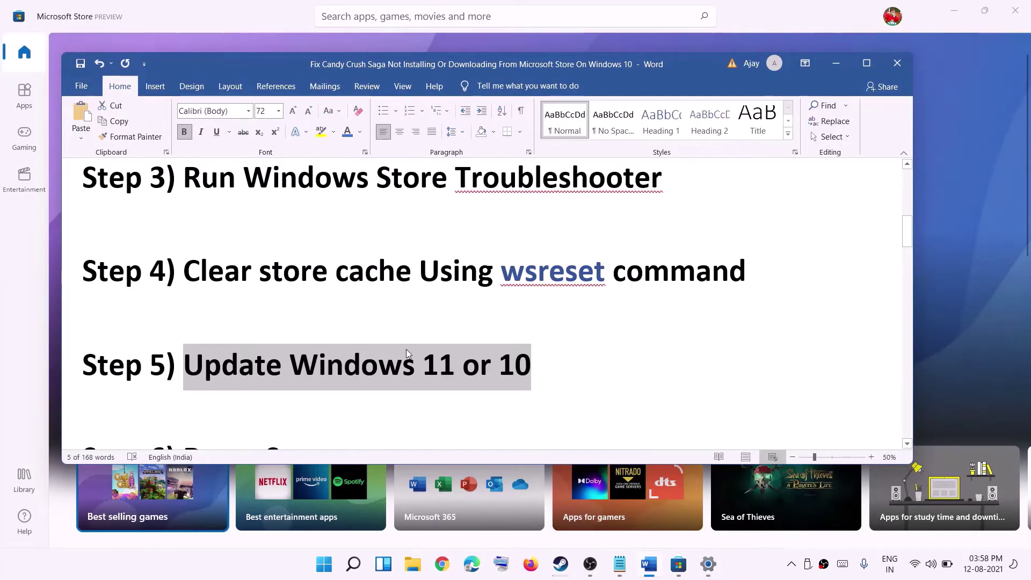
Step: Mark Step 6 'Reset Store app' and go to Settings' Apps & features page
scroll(406, 353, down, 2)
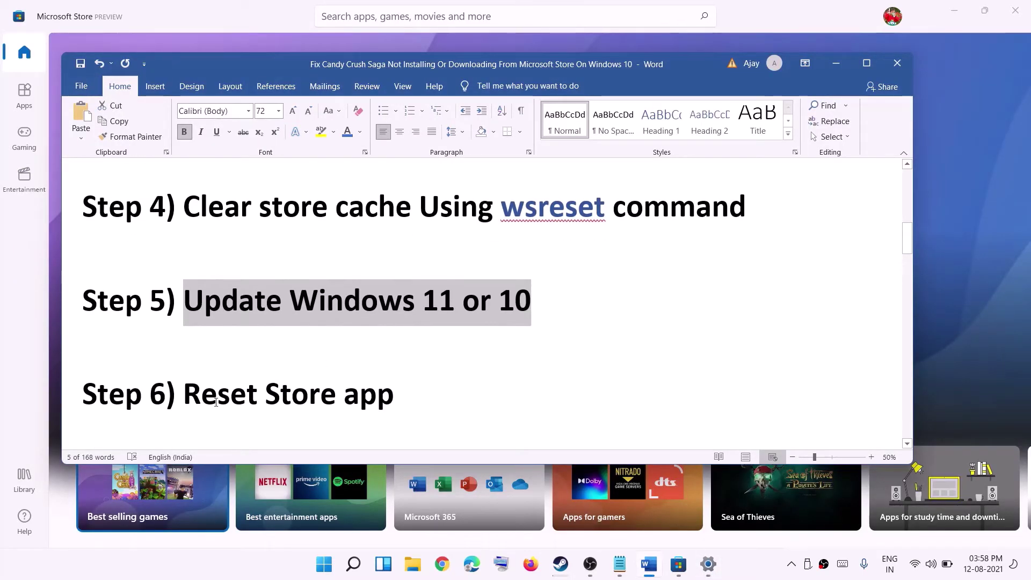
drag(220, 402, 448, 395)
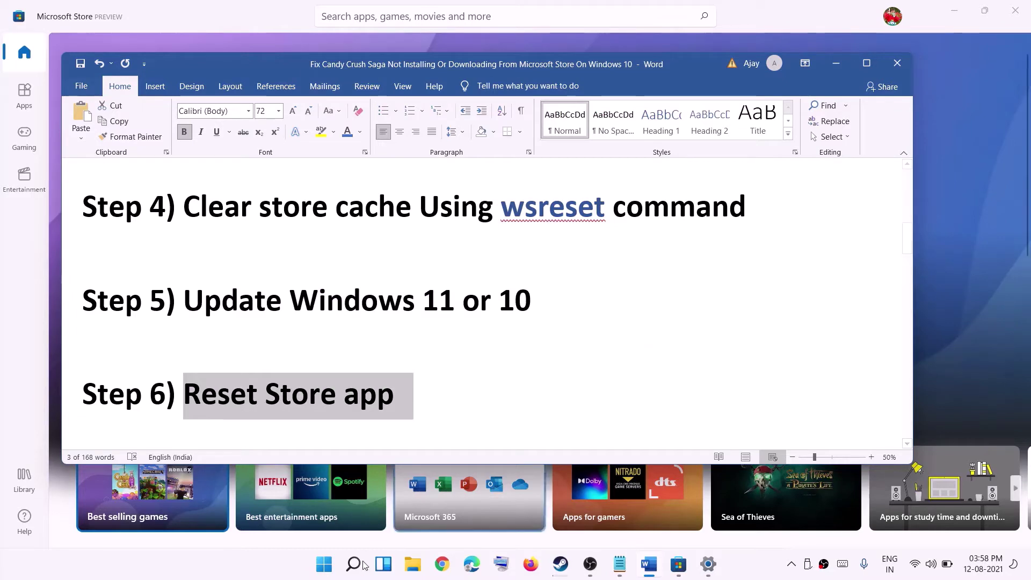
click(323, 564)
click(483, 225)
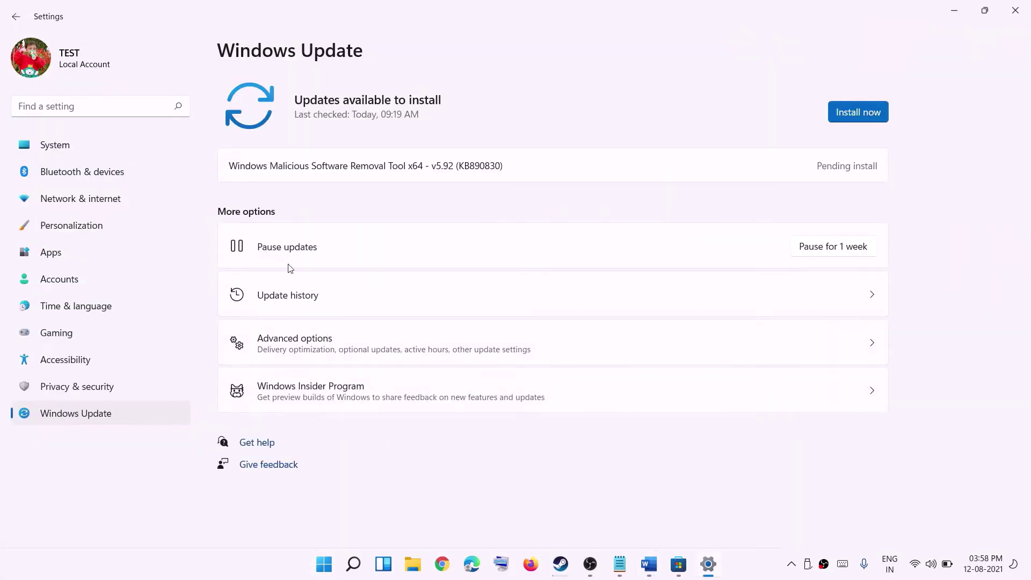
click(52, 252)
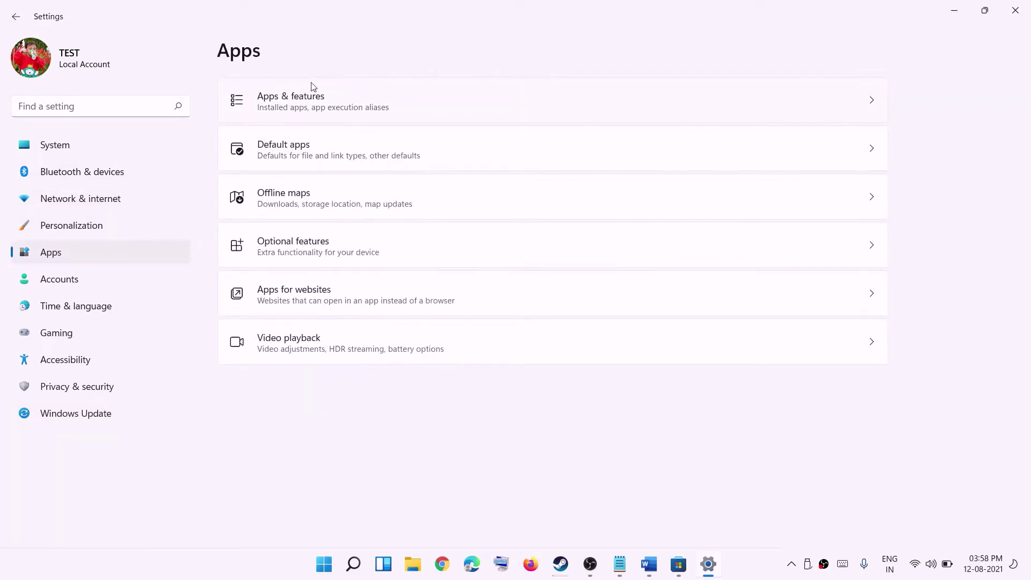
click(315, 102)
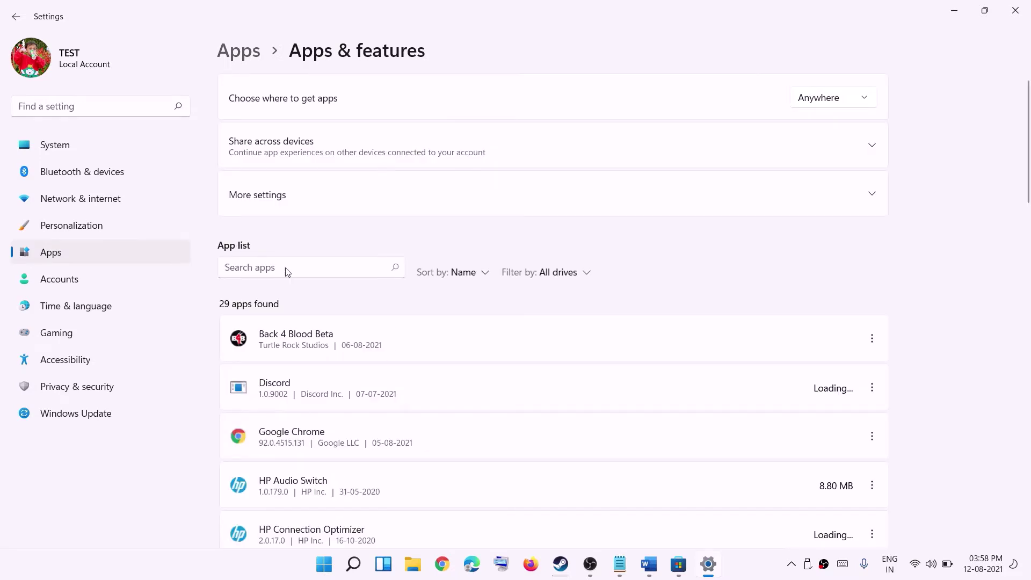
Step: Search the installed apps for 'store' and open Microsoft Store's advanced options
scroll(283, 274, down, 5)
scroll(279, 271, up, 5)
click(271, 269)
text(store)
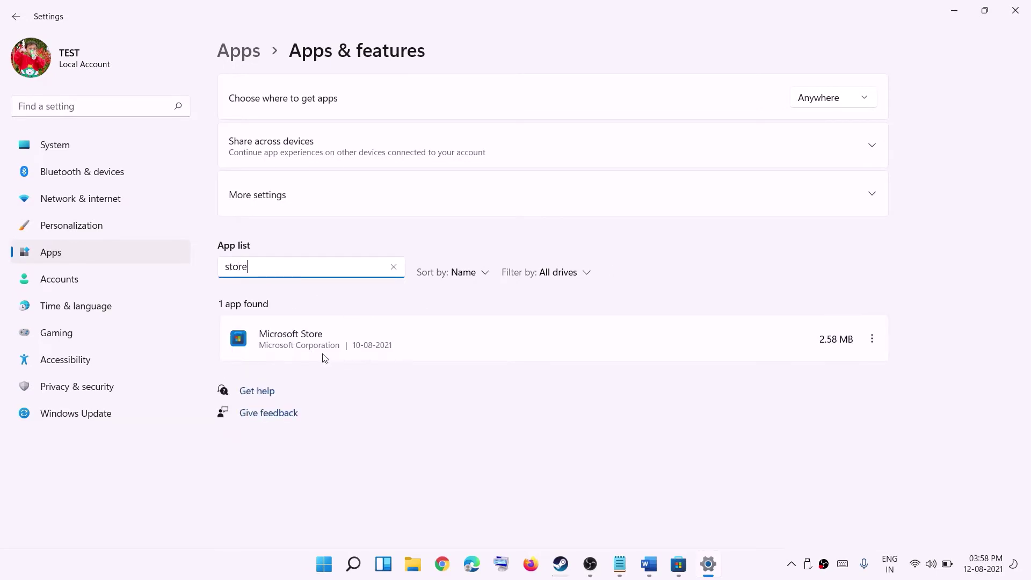
click(872, 340)
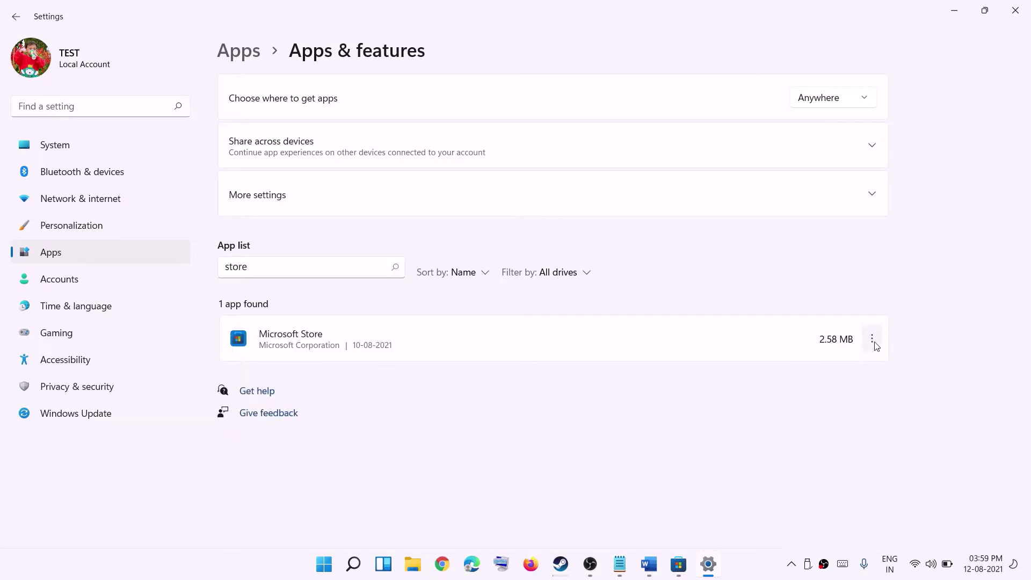
click(757, 282)
click(872, 339)
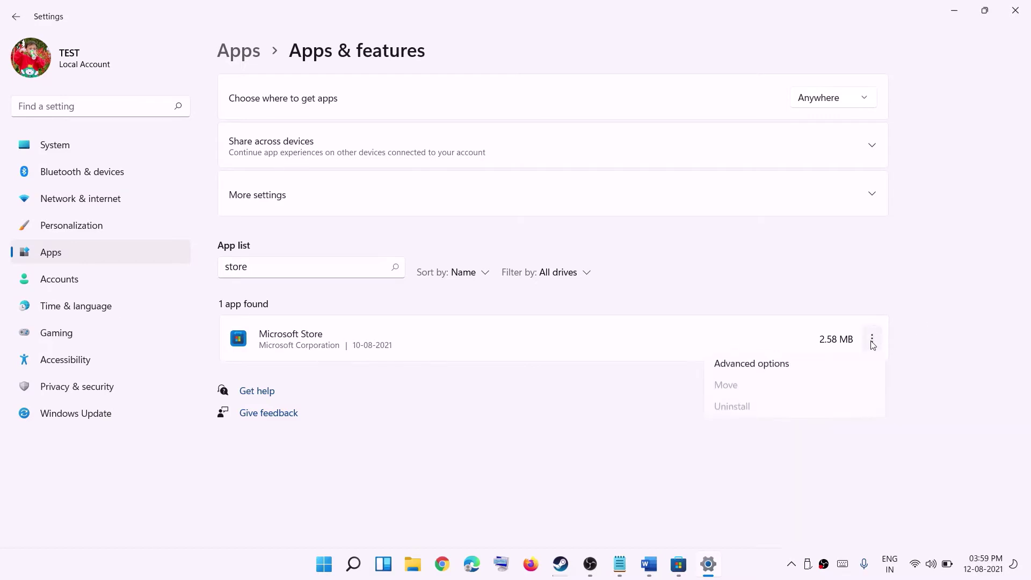
click(736, 373)
Step: Reset the Microsoft Store app and confirm, then return to the Word notes
scroll(357, 381, down, 10)
scroll(357, 387, down, 4)
scroll(322, 376, up, 3)
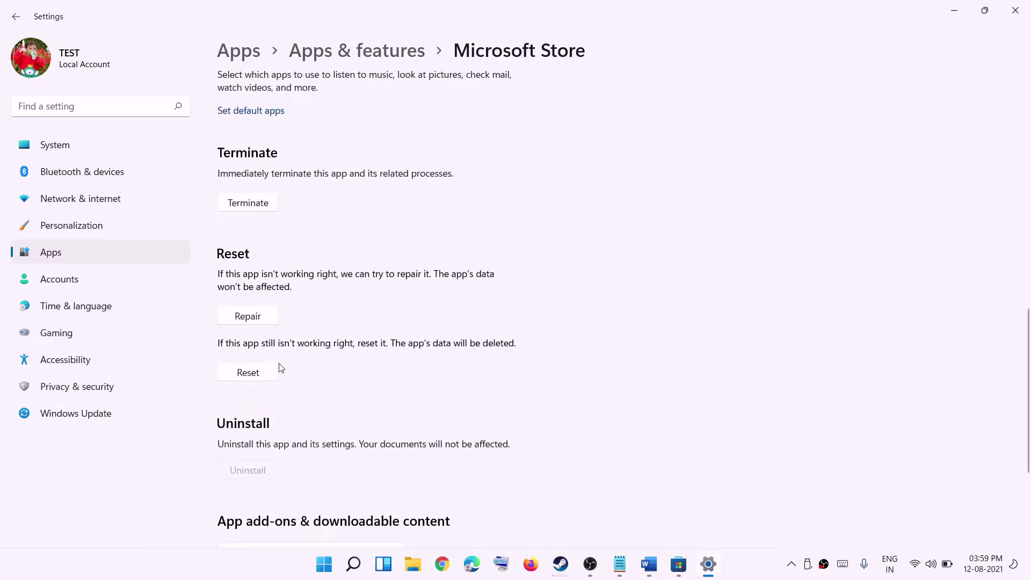
click(250, 379)
click(314, 342)
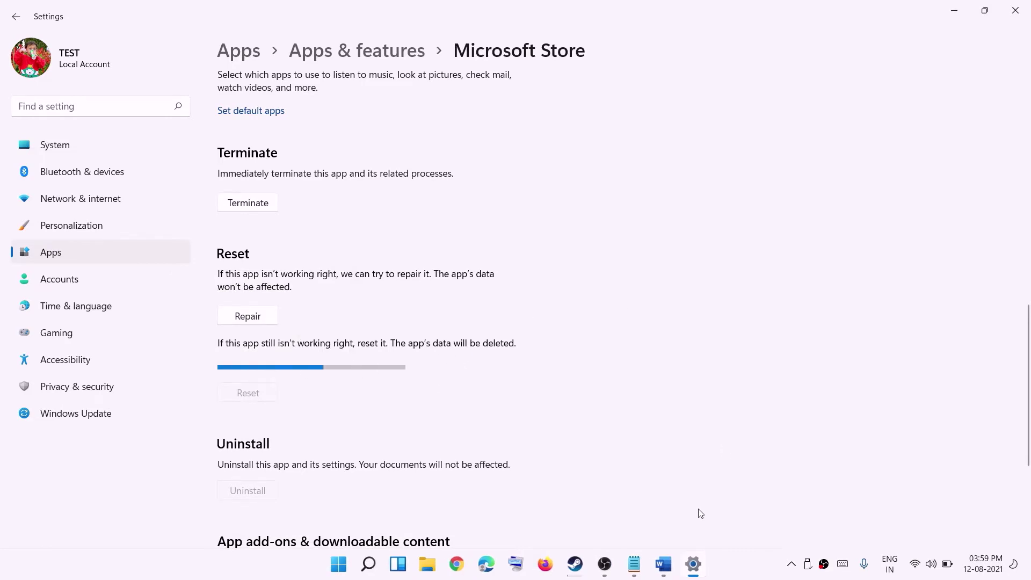
click(671, 575)
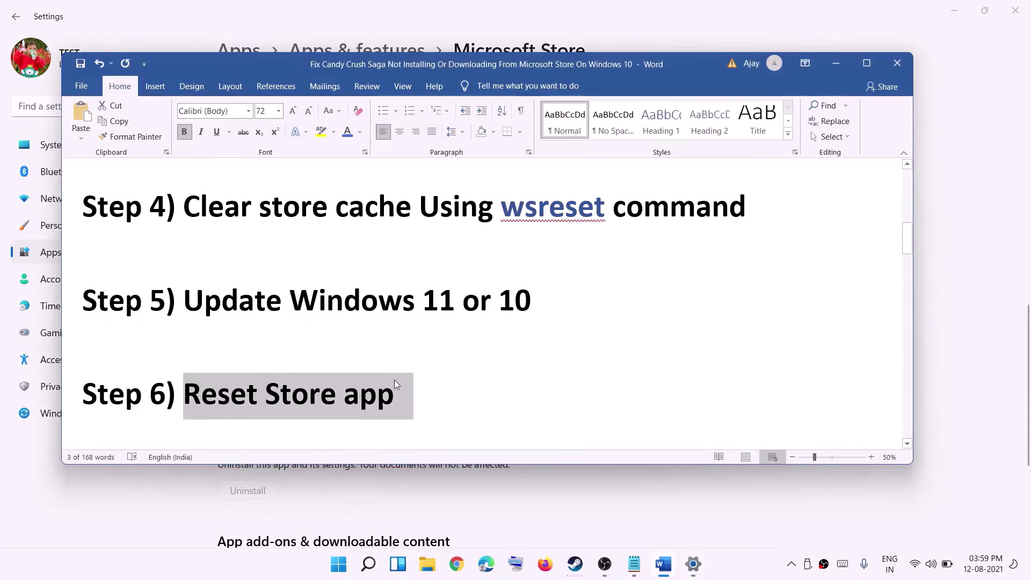
Step: Mark the next guide step and launch the Services app by searching 'services'
scroll(395, 379, down, 1)
scroll(394, 379, down, 2)
drag(289, 343, 650, 395)
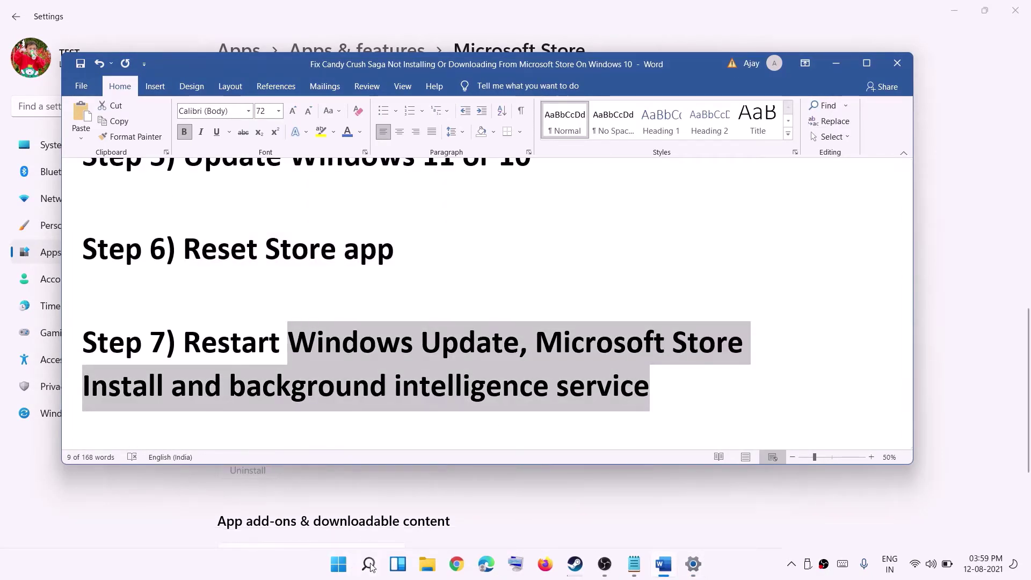
click(369, 565)
text(serv)
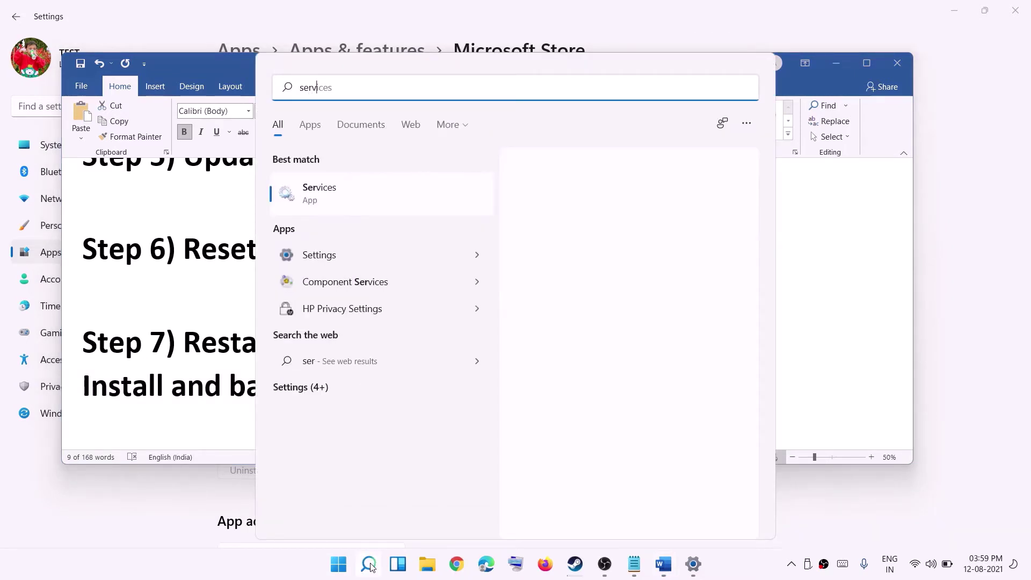
text(ices)
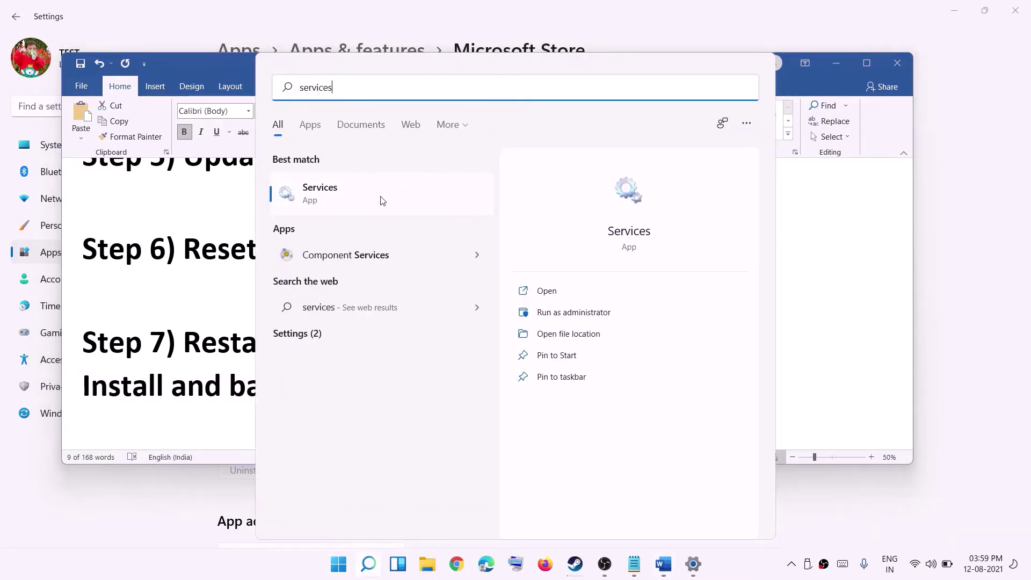
click(381, 202)
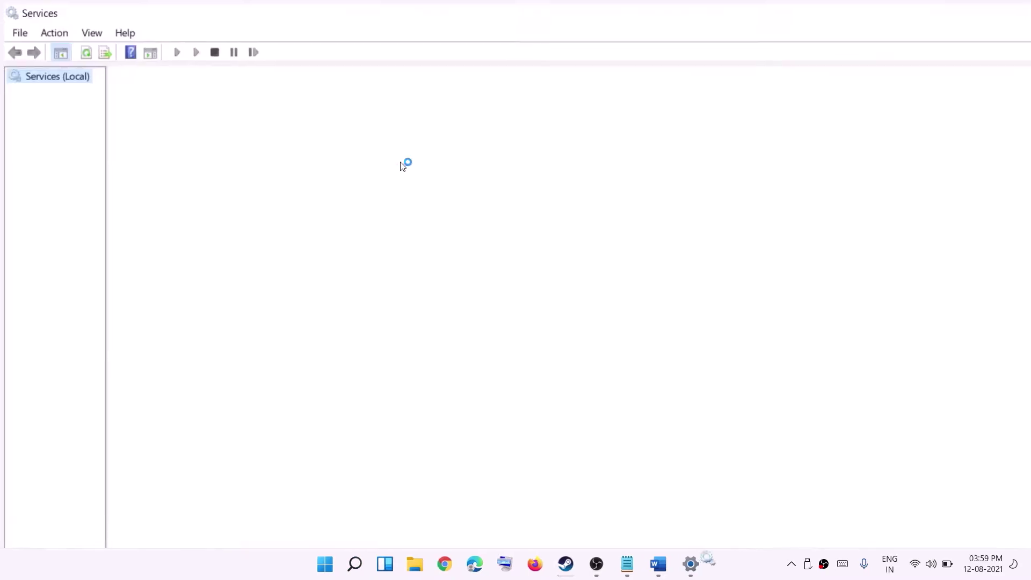
Step: Set the Windows Update service's startup type to Automatic and apply it
click(389, 359)
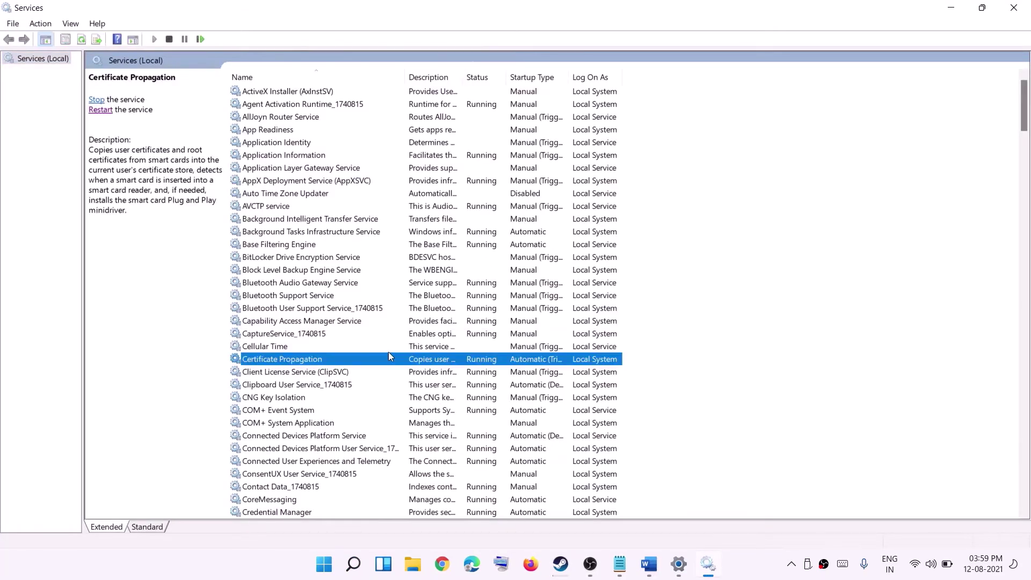
key(w)
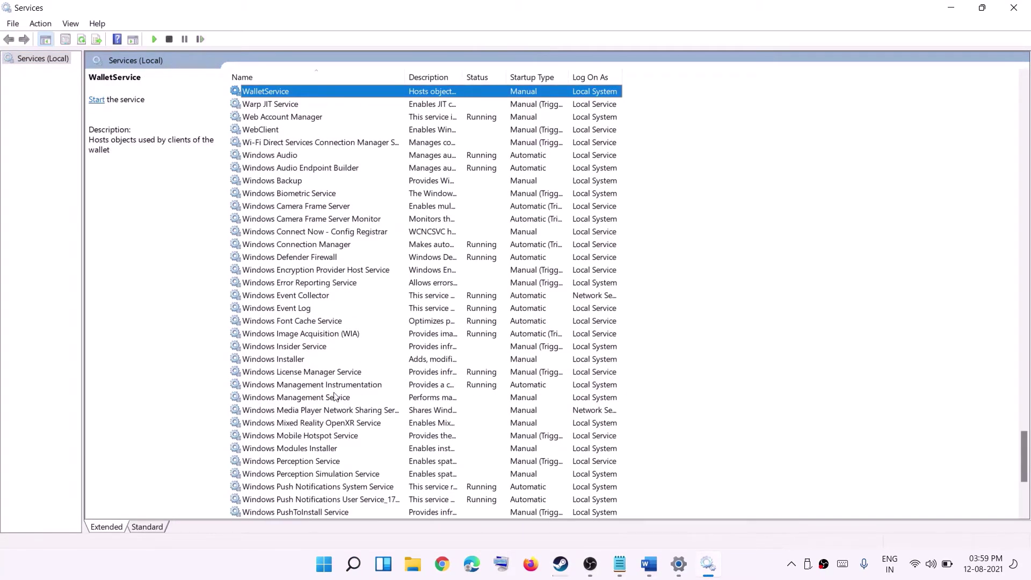
scroll(314, 463, down, 3)
click(307, 461)
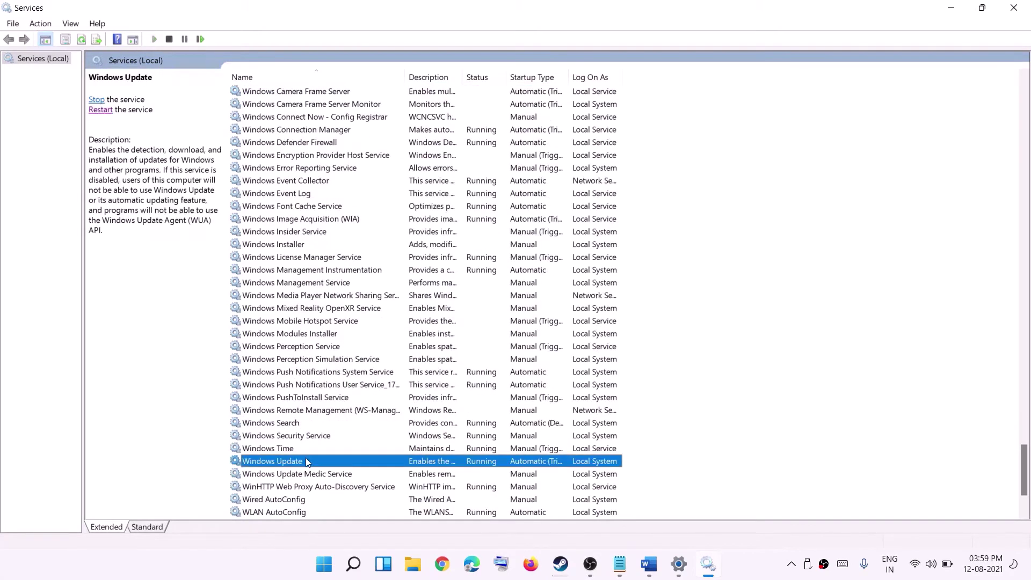
double_click(309, 463)
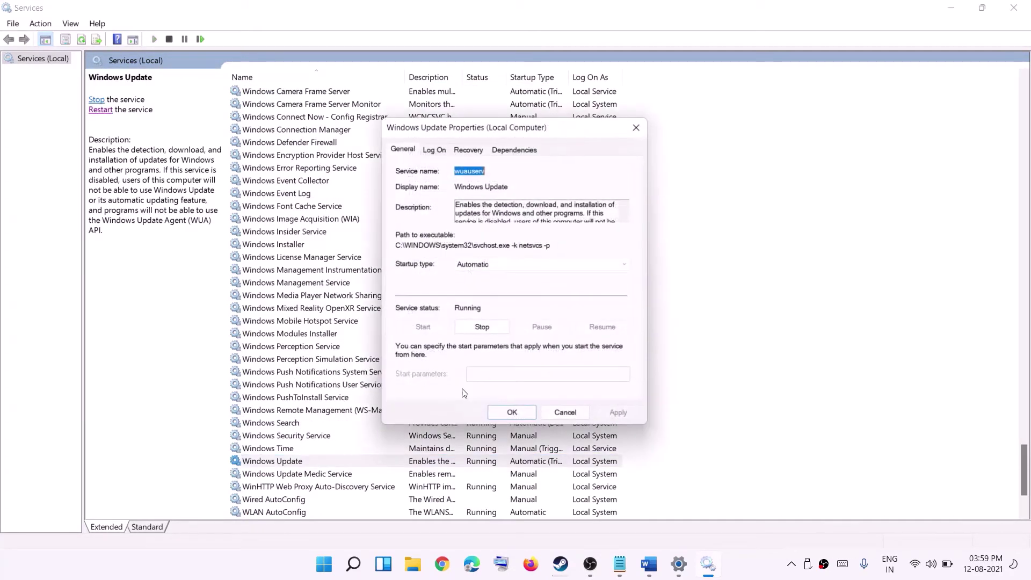
click(478, 265)
click(483, 276)
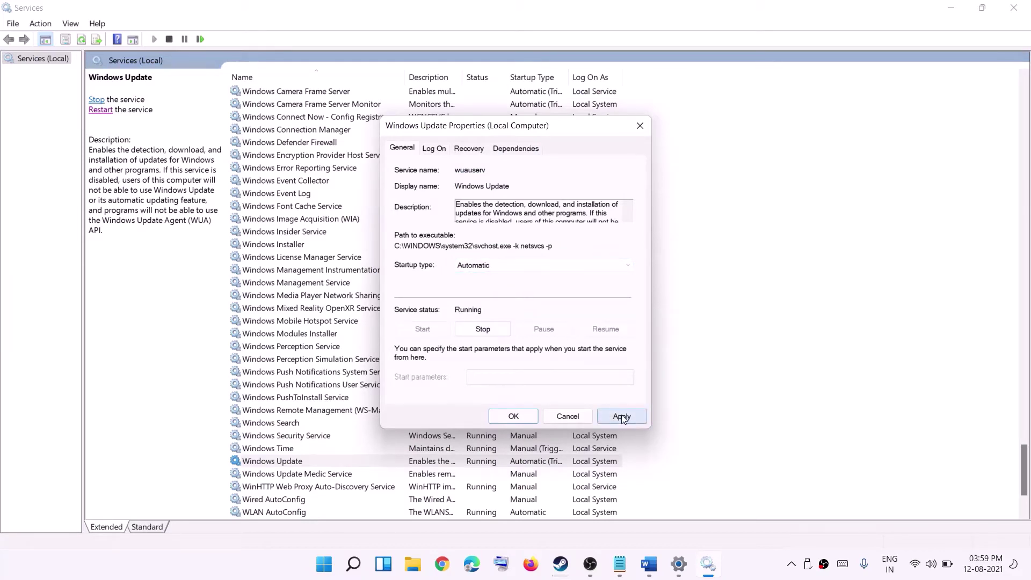
click(622, 418)
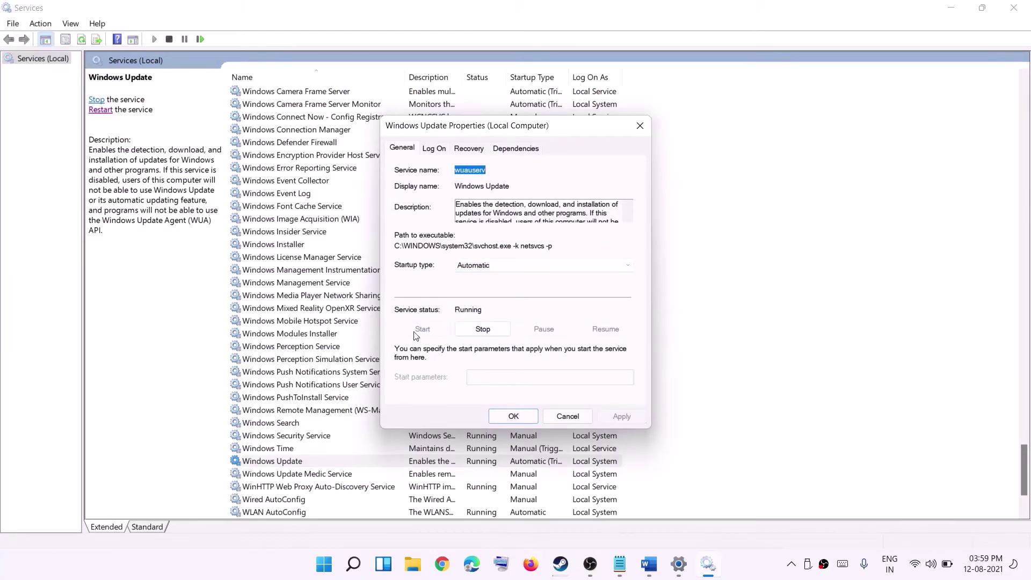
click(512, 416)
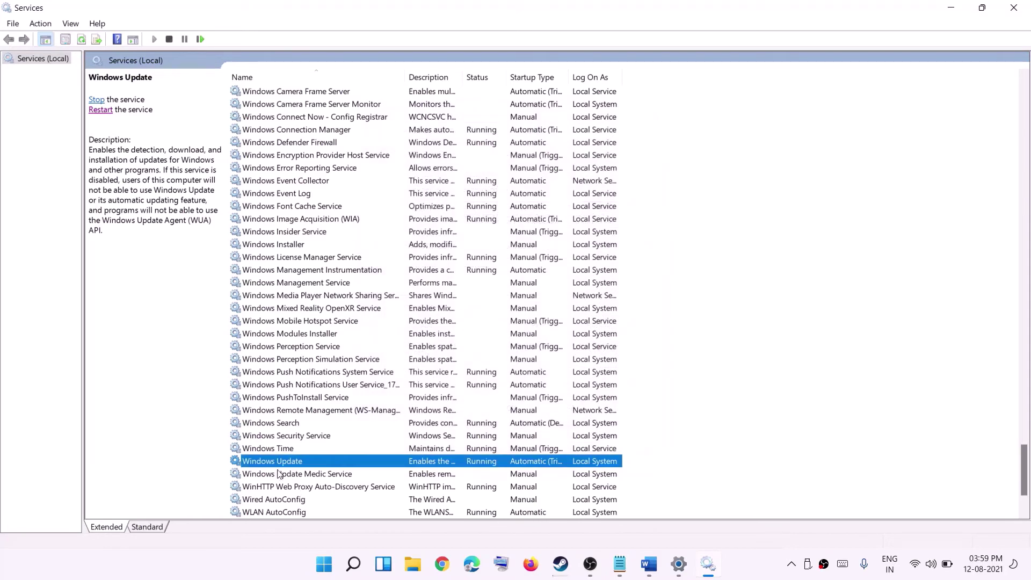
Step: Restart the Windows Update service and jump to the services starting with M
click(99, 111)
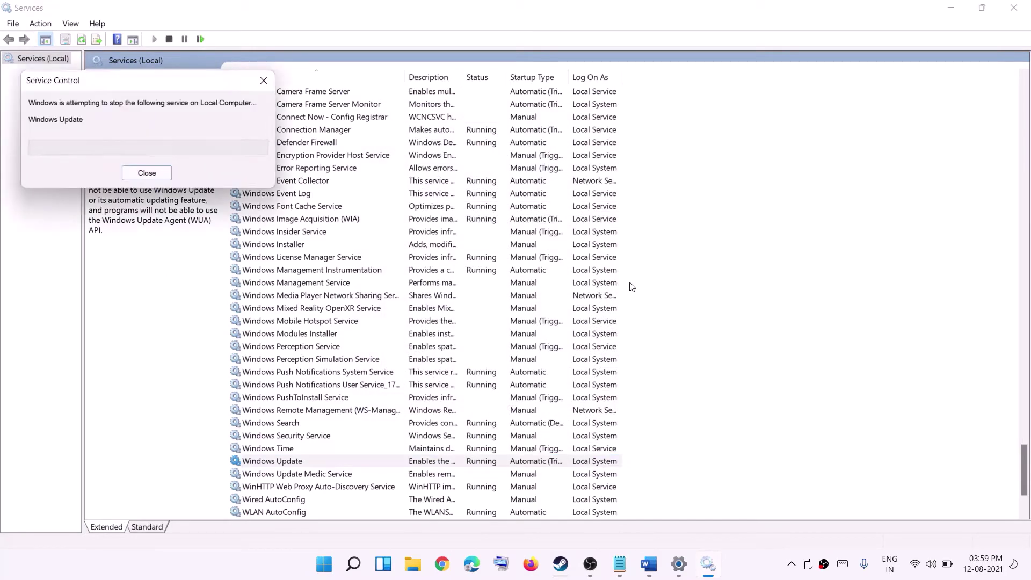
click(322, 321)
key(m)
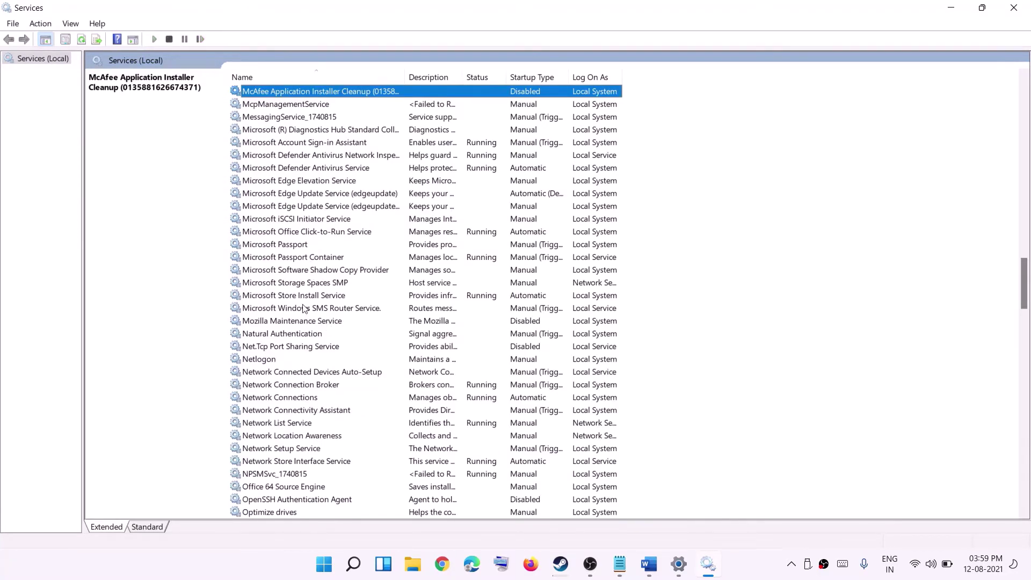
Step: Set the Microsoft Store Install Service startup type to Automatic and apply it
click(301, 297)
double_click(335, 301)
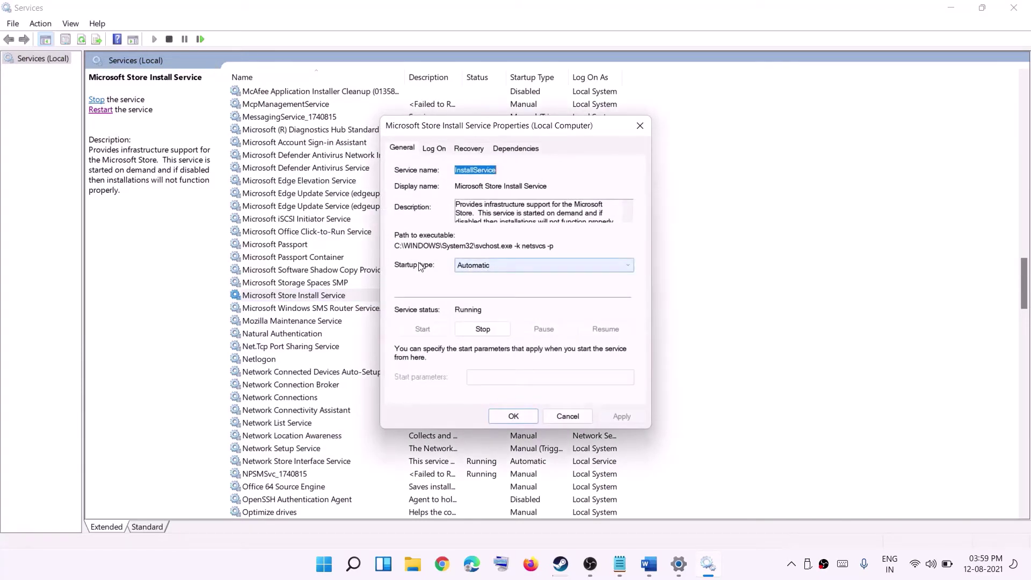
click(466, 265)
click(486, 286)
click(629, 409)
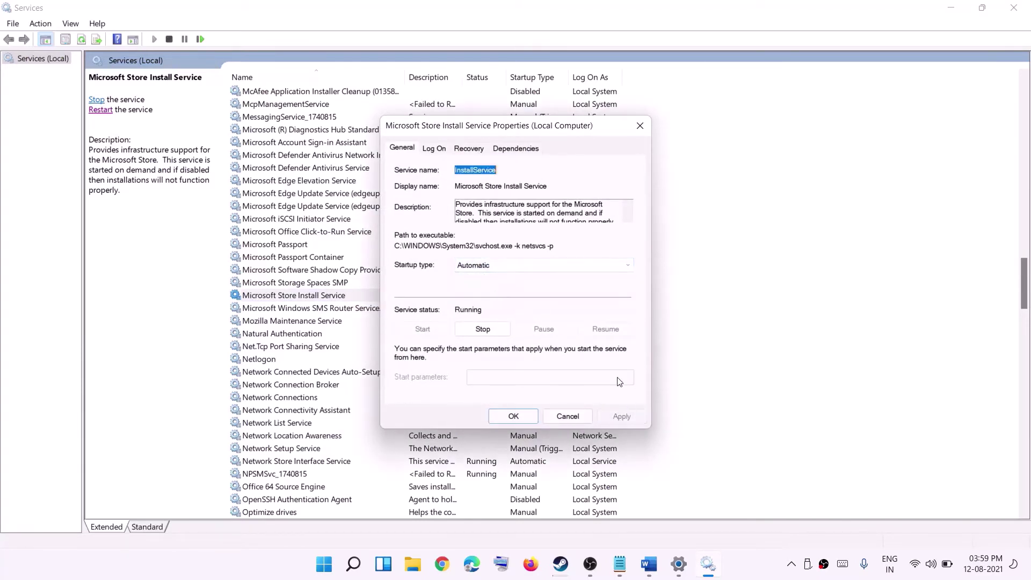
click(513, 416)
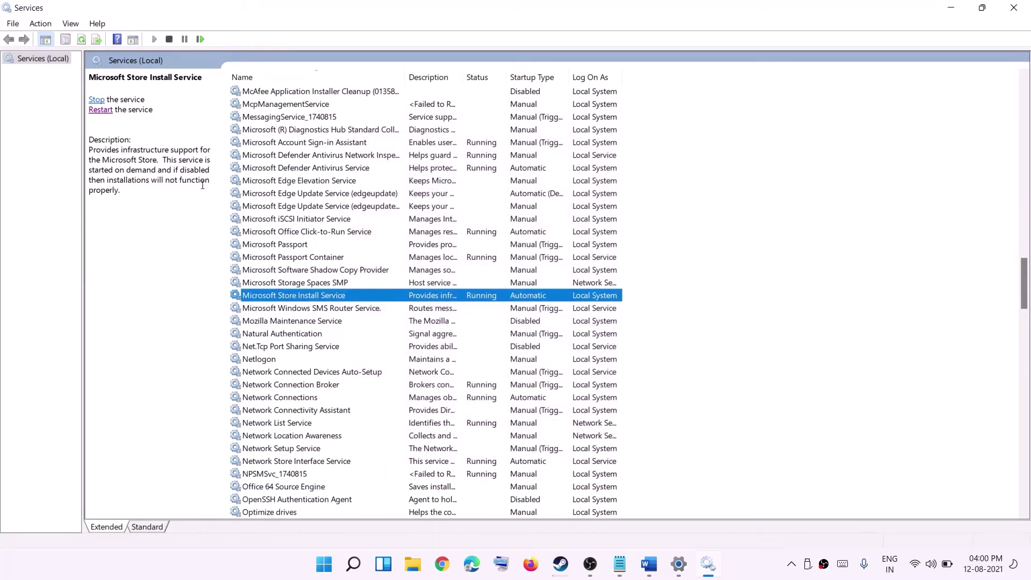
Step: Restart the Microsoft Store Install Service, check the Word notes, and return to Services
click(99, 110)
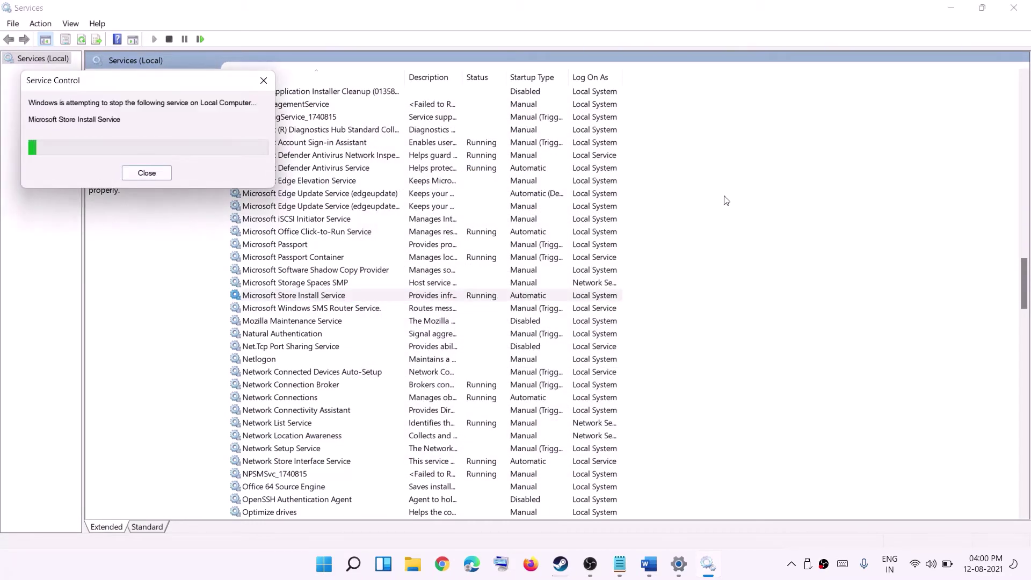
key(alt+Tab)
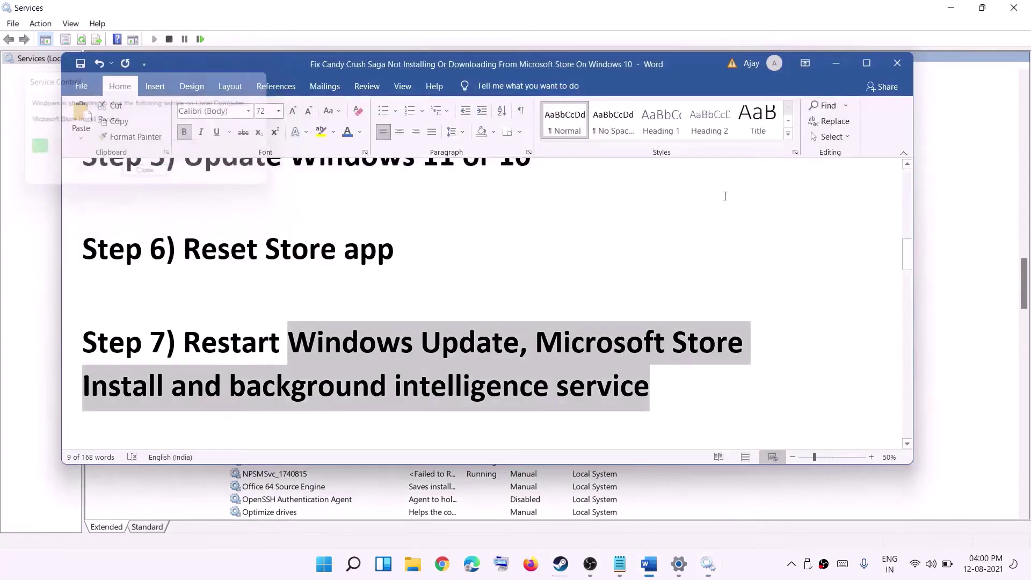
key(alt+Tab)
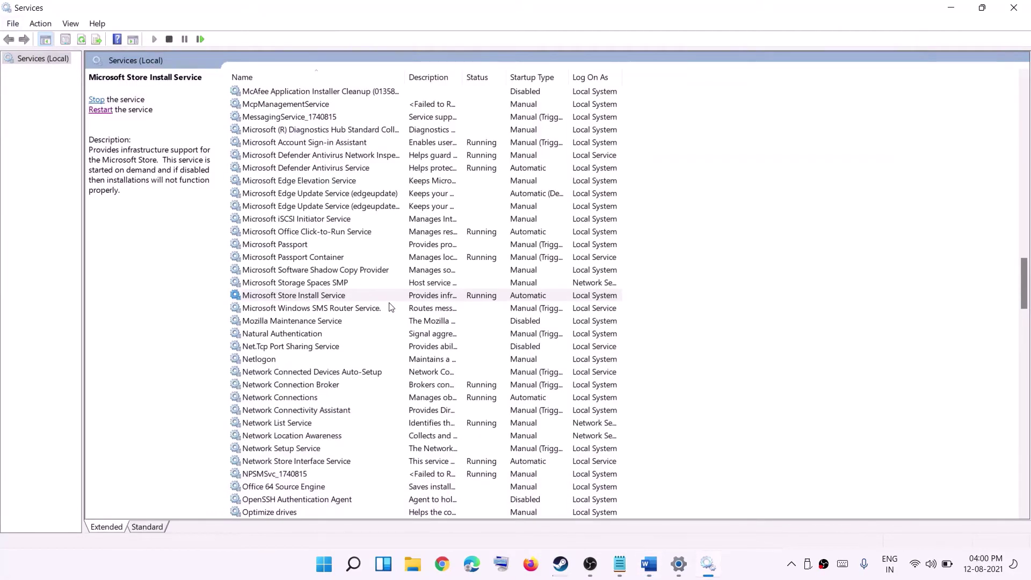
click(351, 271)
Step: Set Background Intelligent Transfer Service to Automatic startup, apply, and start it
key(b)
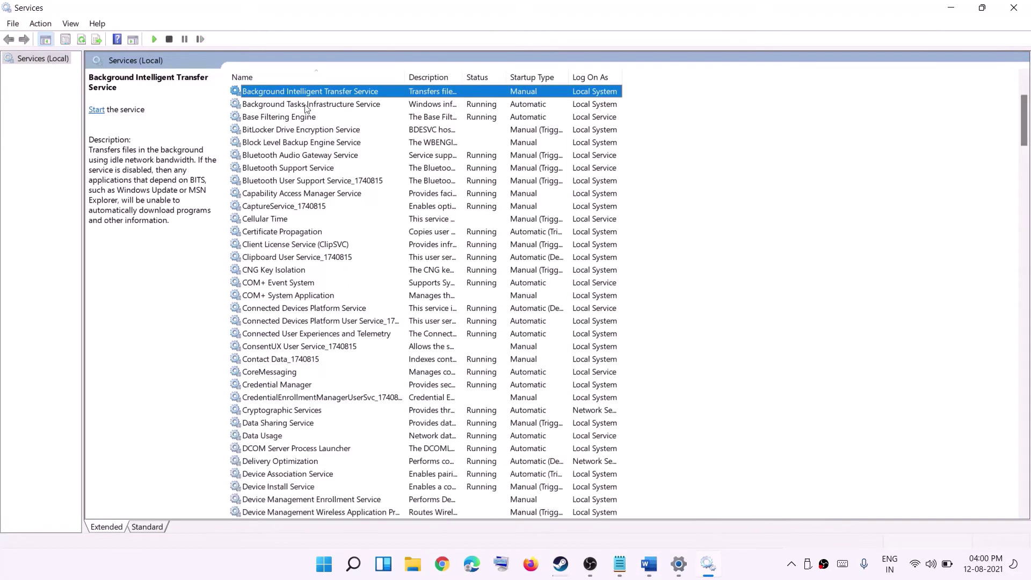
double_click(323, 94)
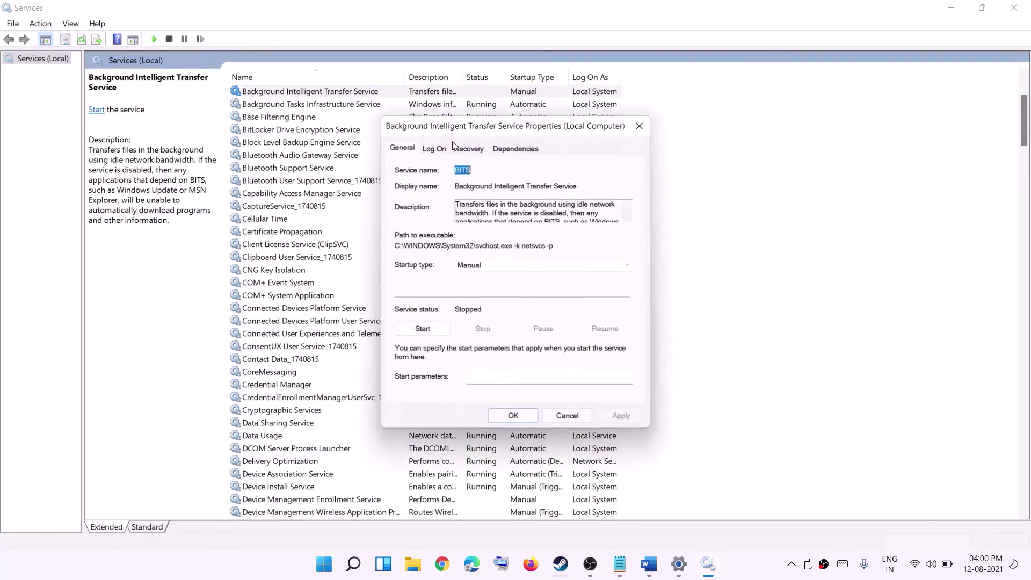
click(473, 265)
click(471, 285)
click(621, 416)
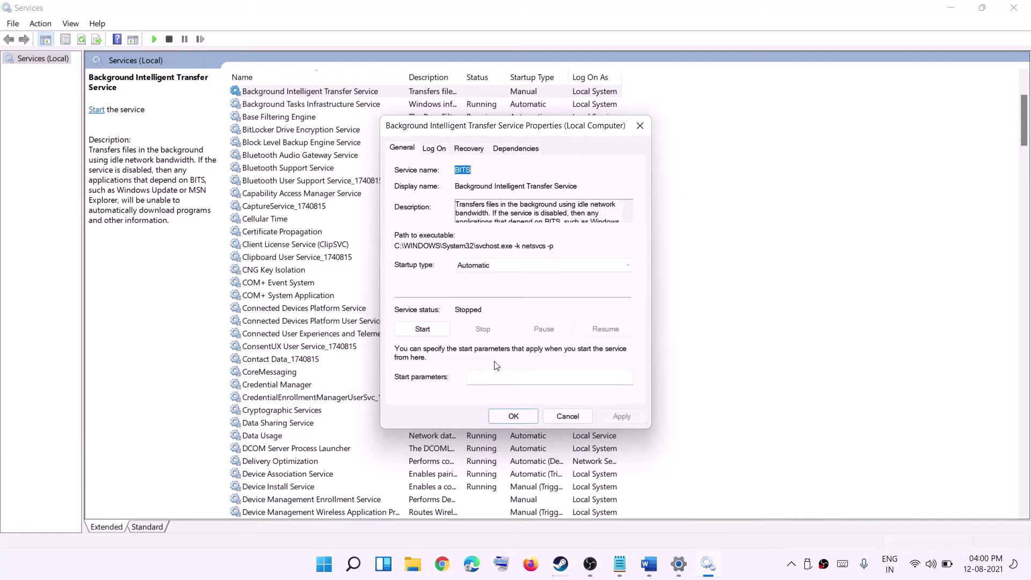
click(424, 332)
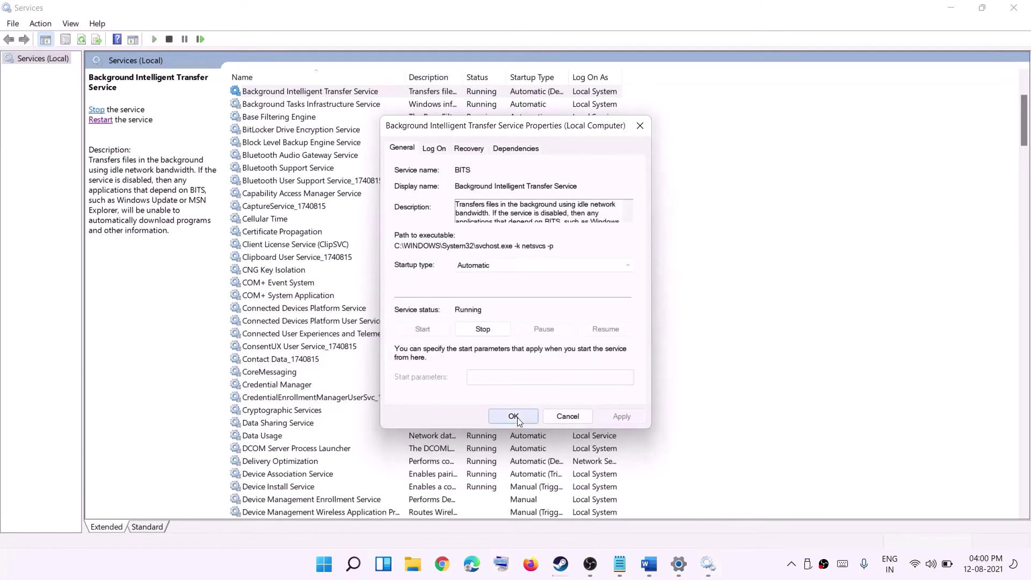
click(517, 417)
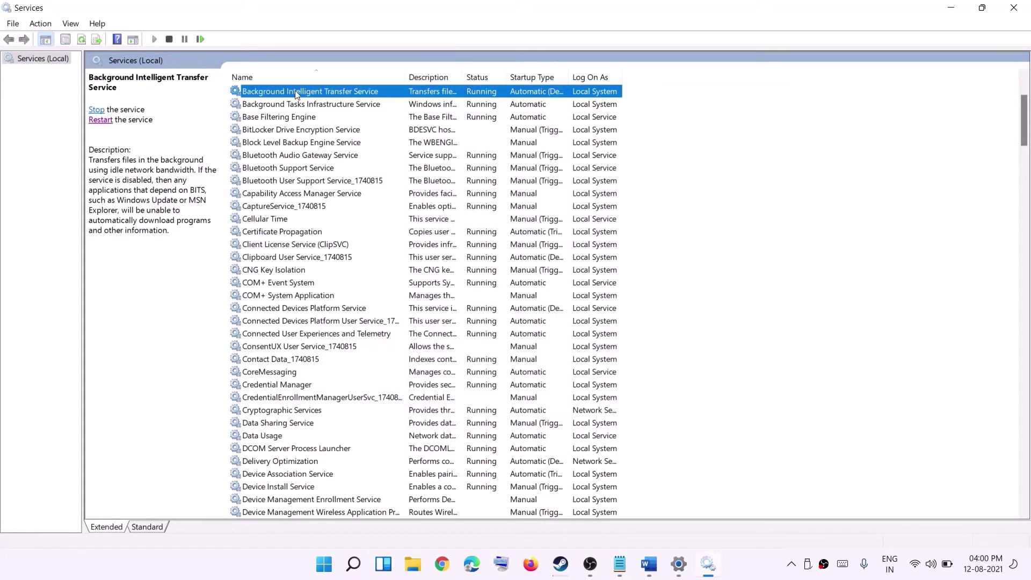
Step: Restart Background Intelligent Transfer Service and bring the Word guide to the front
click(115, 121)
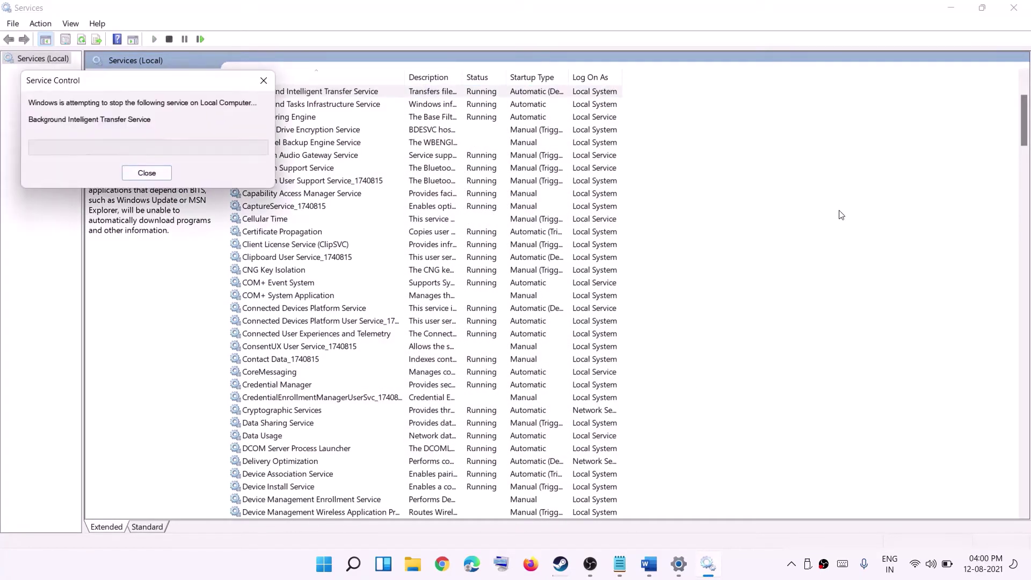
mouse_move(655, 564)
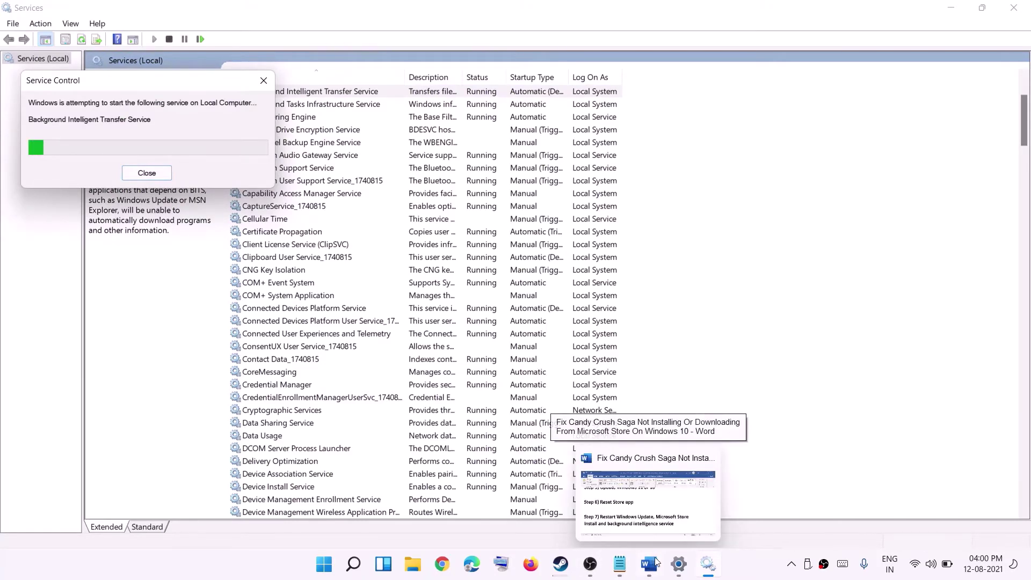
click(652, 568)
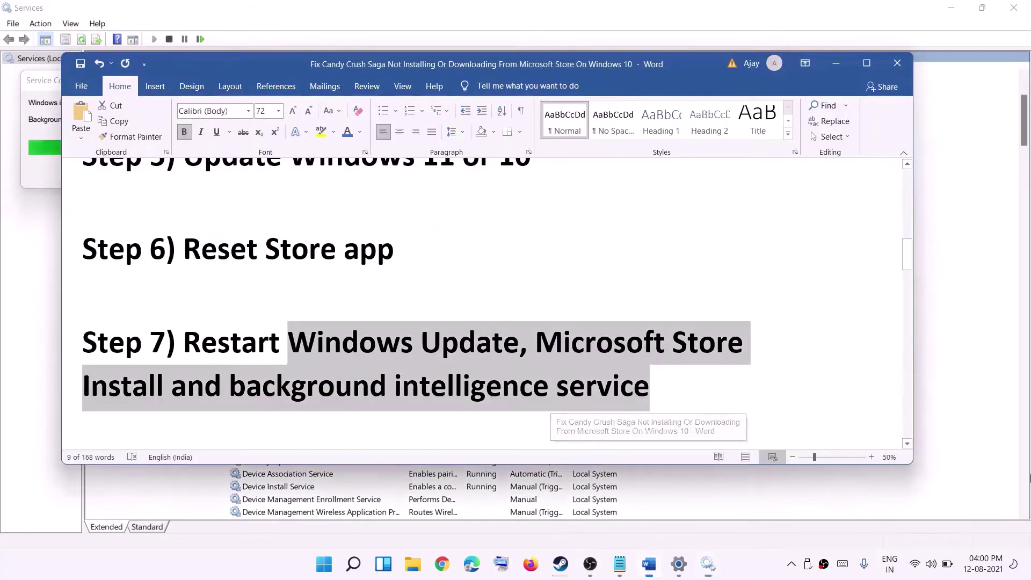
Step: Select Step 8's full Get-AppXPackage *WindowsStore* -AllUsers re-register command through AppXManifest.xml
scroll(270, 341, down, 5)
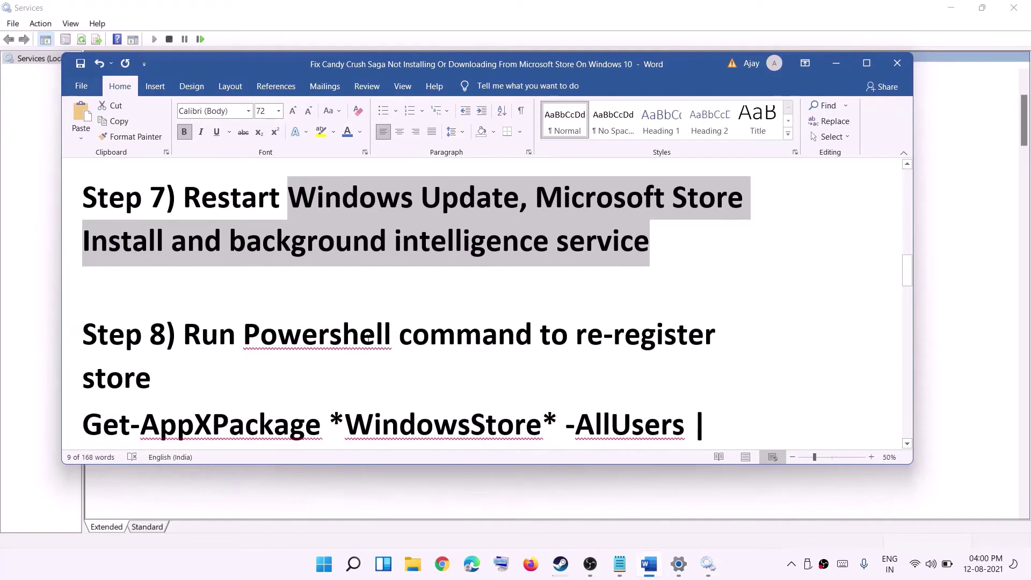
scroll(325, 330, down, 4)
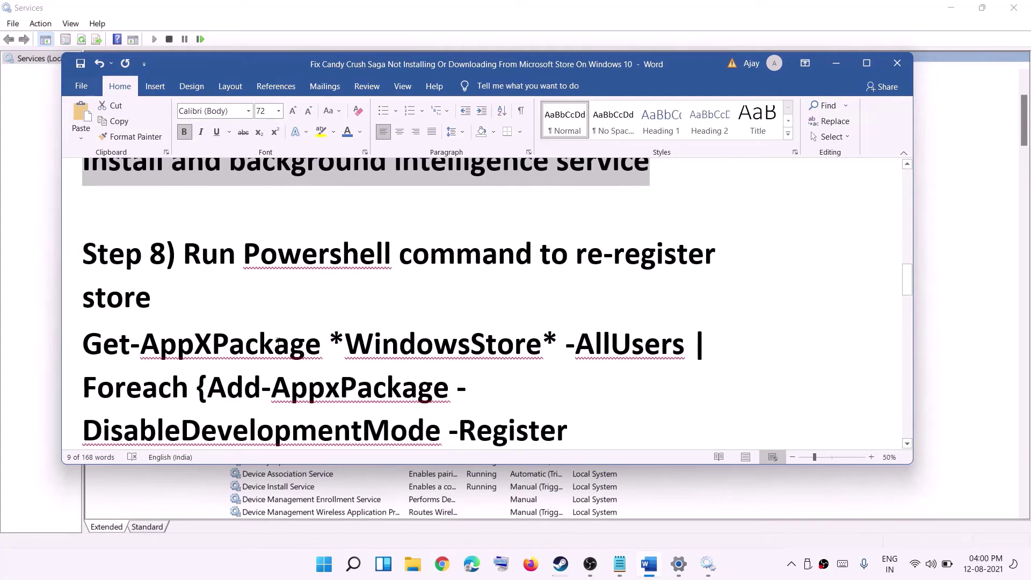
scroll(315, 337, down, 2)
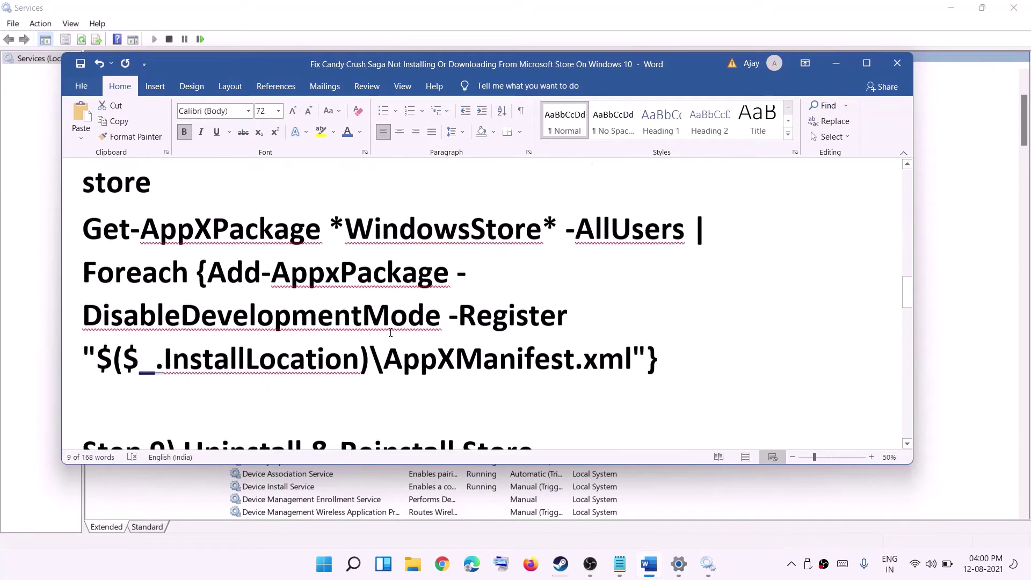
drag(576, 358, 82, 232)
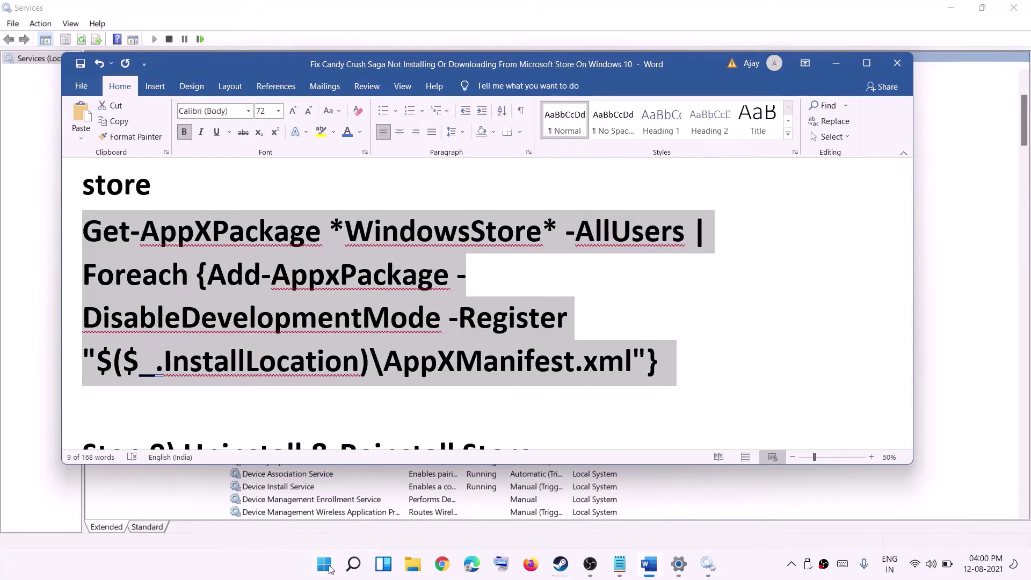
Step: Launch Windows PowerShell as administrator from a Start search for 'powershell'
key(super)
text(powe)
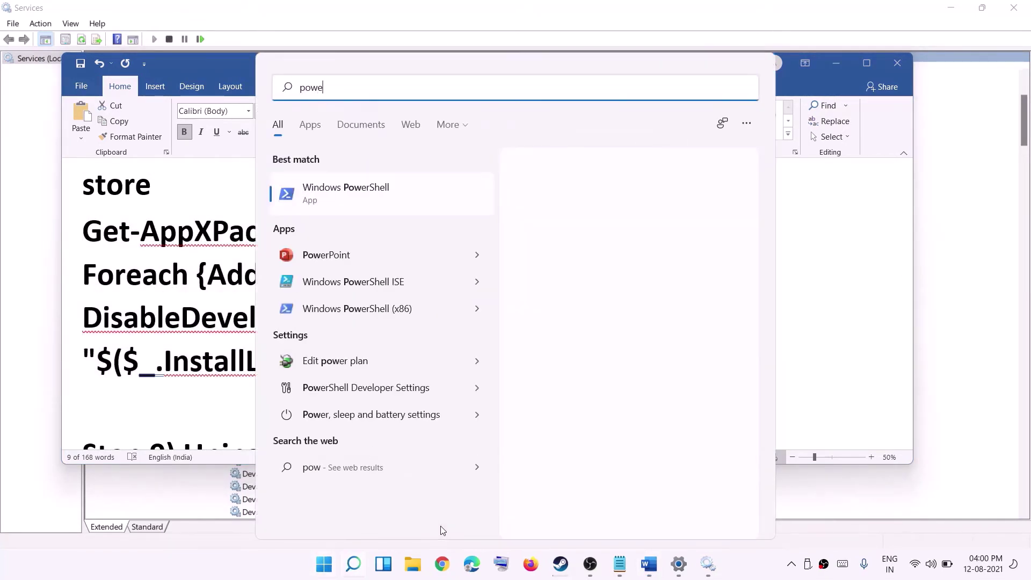
text(rshell)
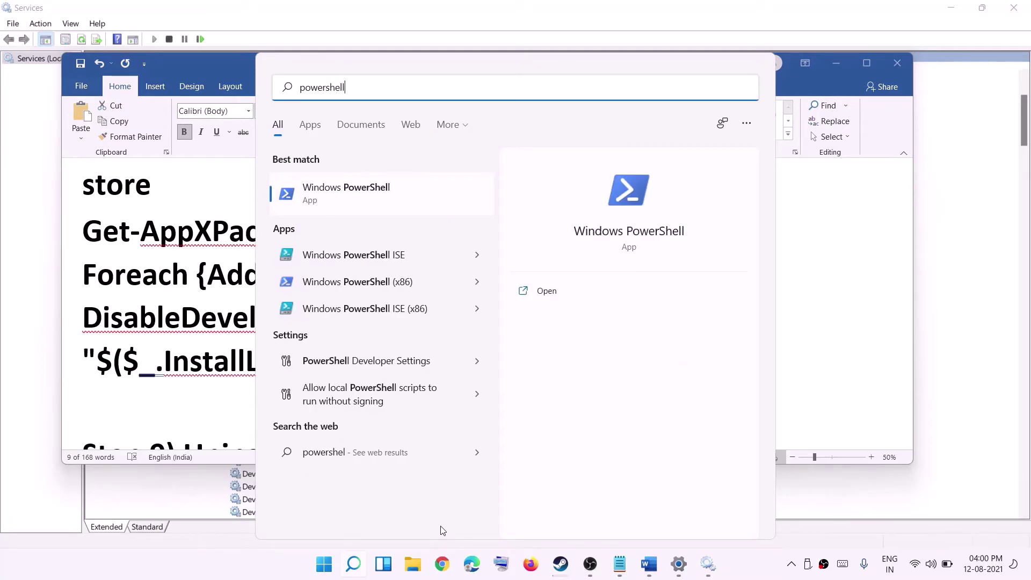
right_click(413, 218)
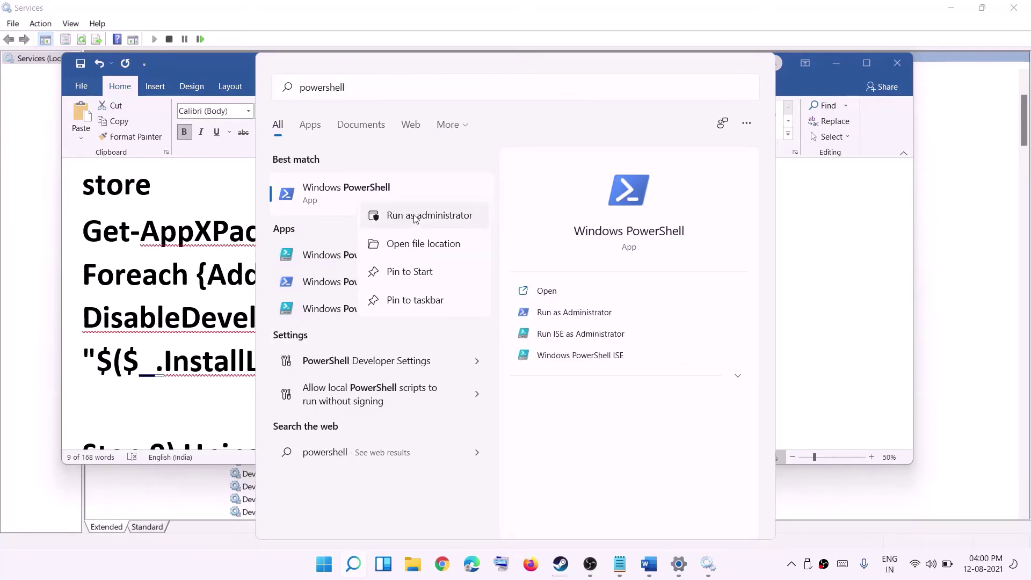
click(439, 222)
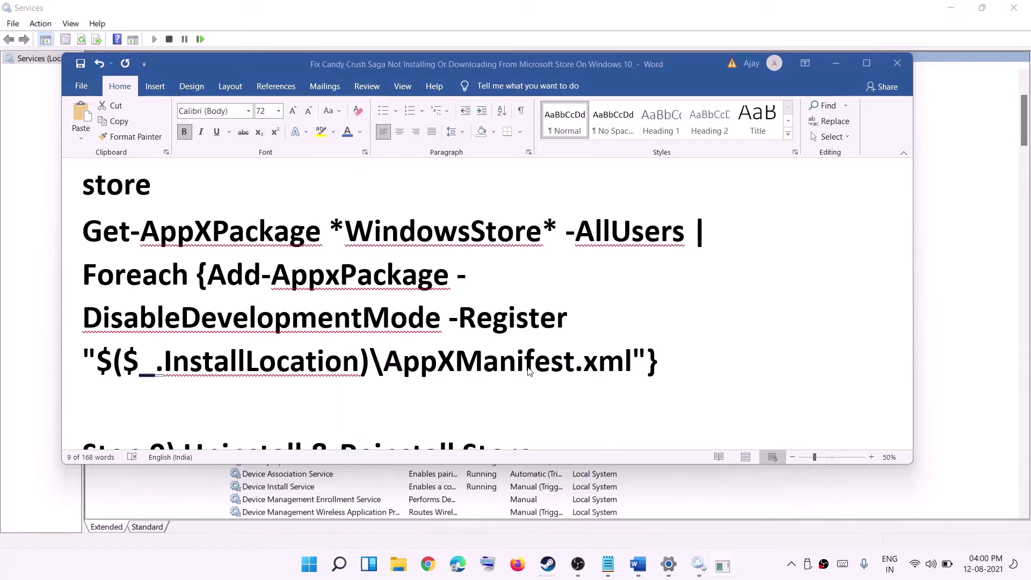
click(456, 385)
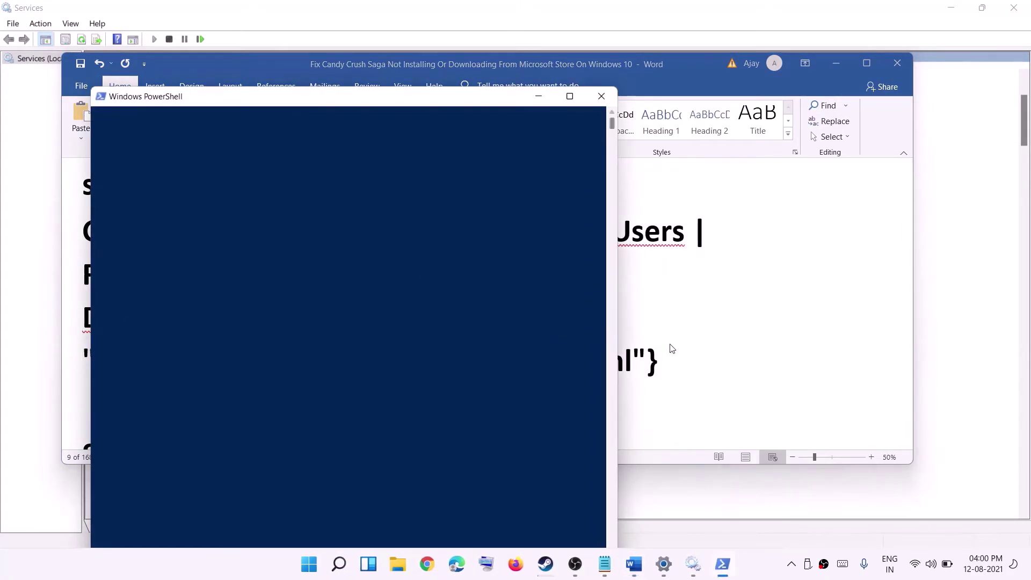
Step: Copy the Get-AppXPackage re-register command from Word, paste it into PowerShell, and run it
text(wsreset)
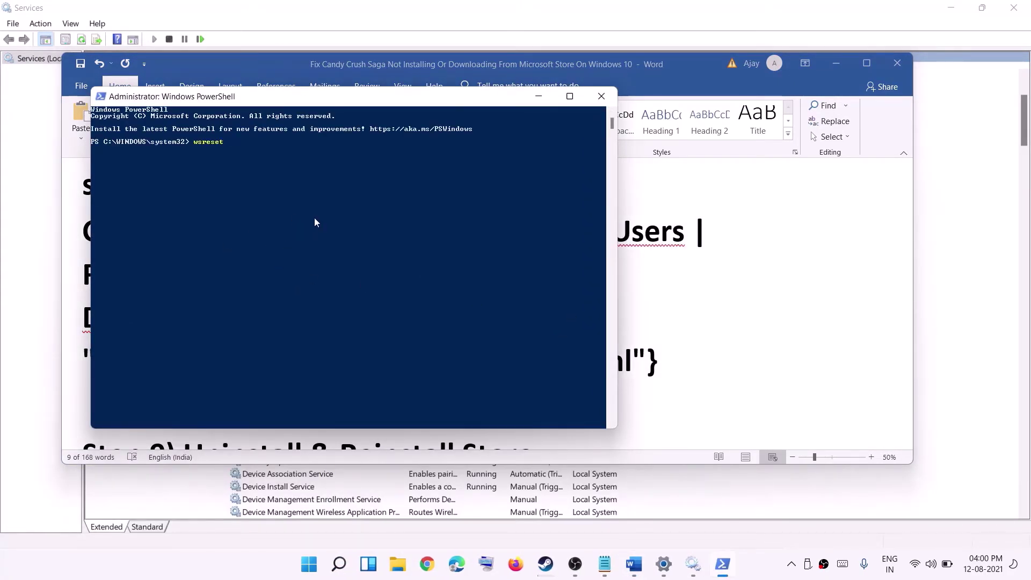
triple_click(658, 372)
right_click(418, 331)
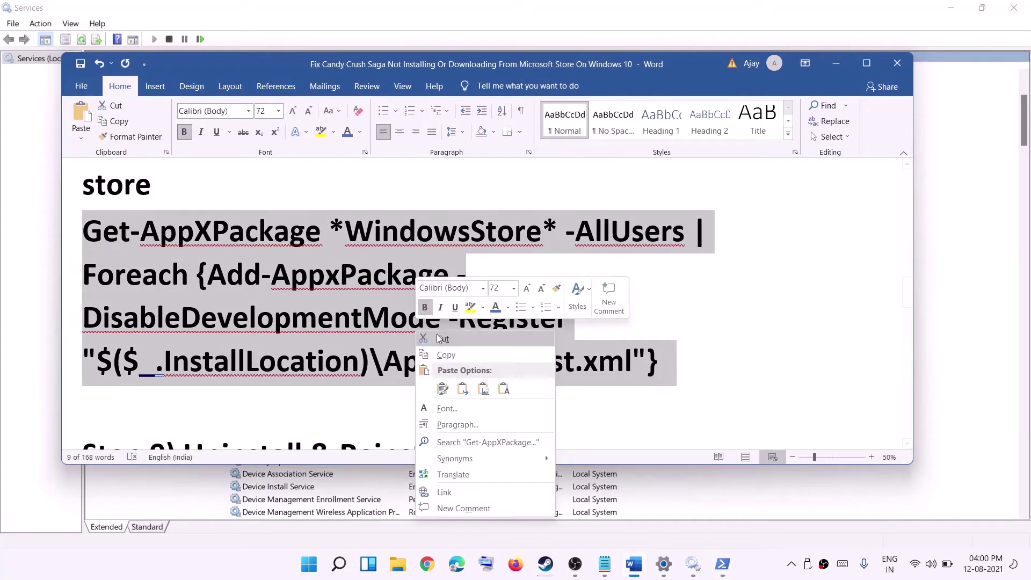
click(456, 353)
key(alt+Tab)
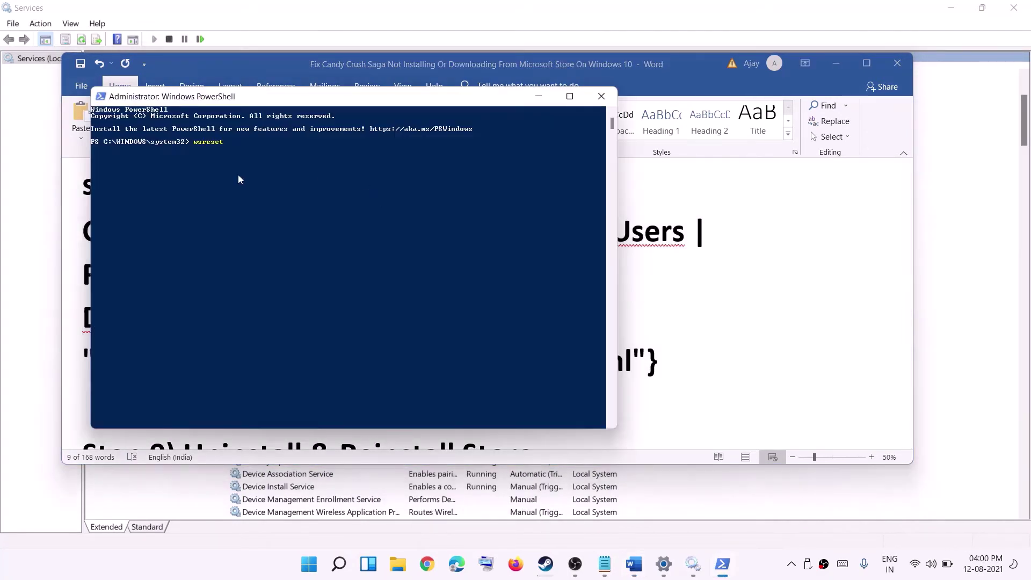
key(BackSpace)
key(BackSpace)
key(BackSpace)
key(BackSpace)
key(BackSpace)
key(BackSpace)
key(BackSpace)
key(BackSpace)
right_click(261, 173)
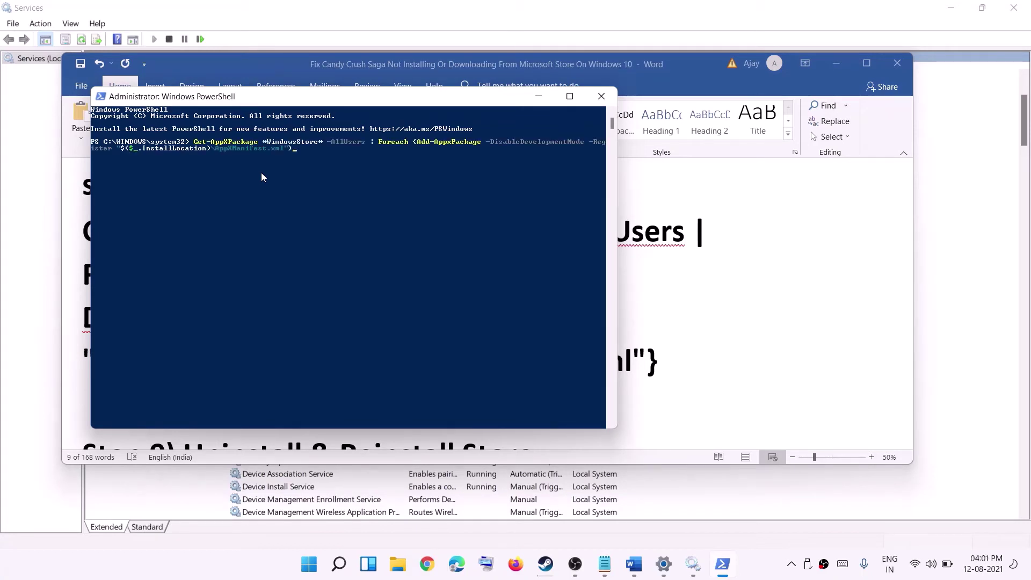
key(Return)
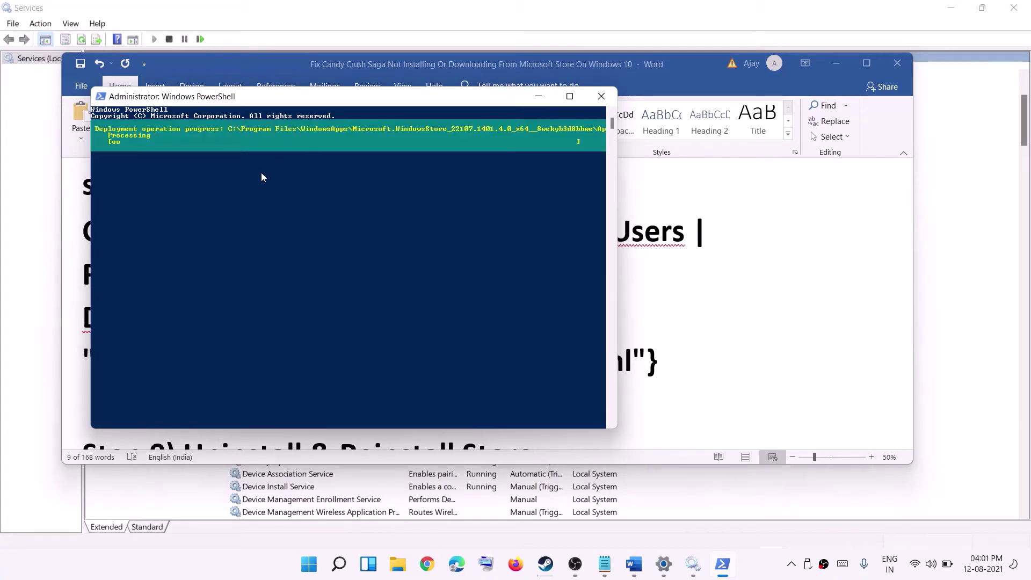
Step: Close PowerShell and scroll the Word guide to Step 9 and 'Reboot your computer'
click(601, 96)
scroll(294, 333, down, 2)
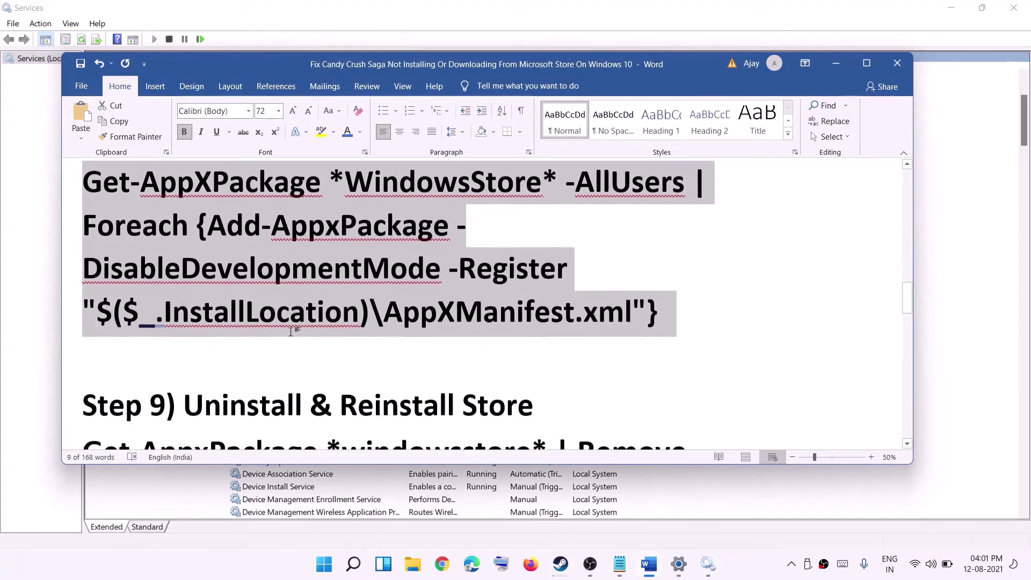
scroll(294, 328, down, 1)
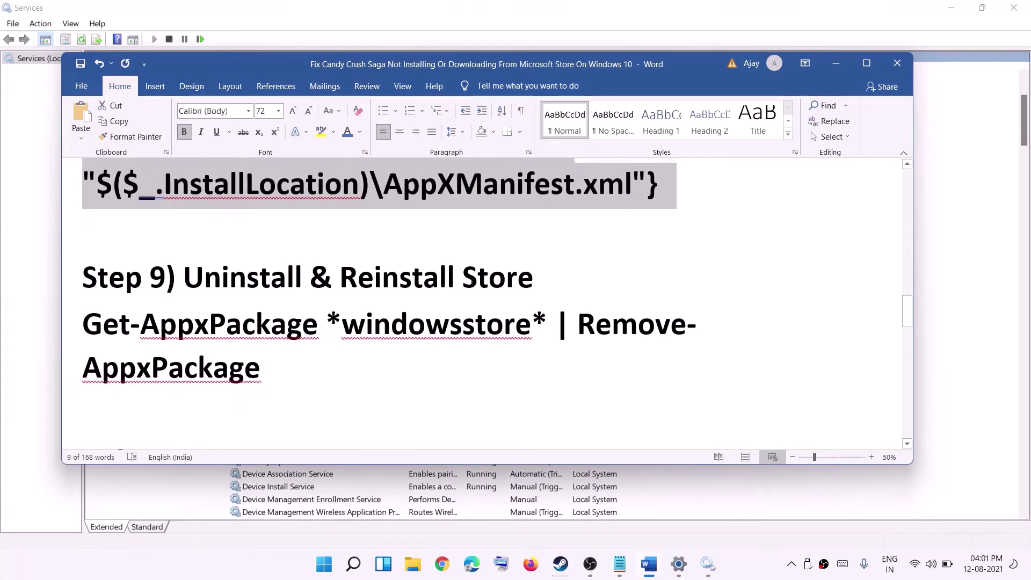
scroll(291, 335, down, 1)
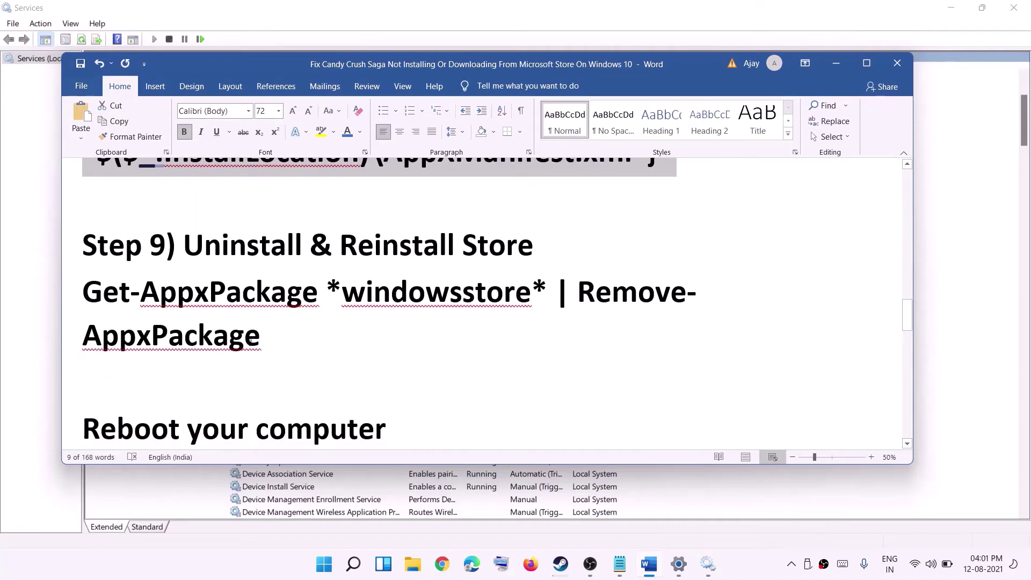